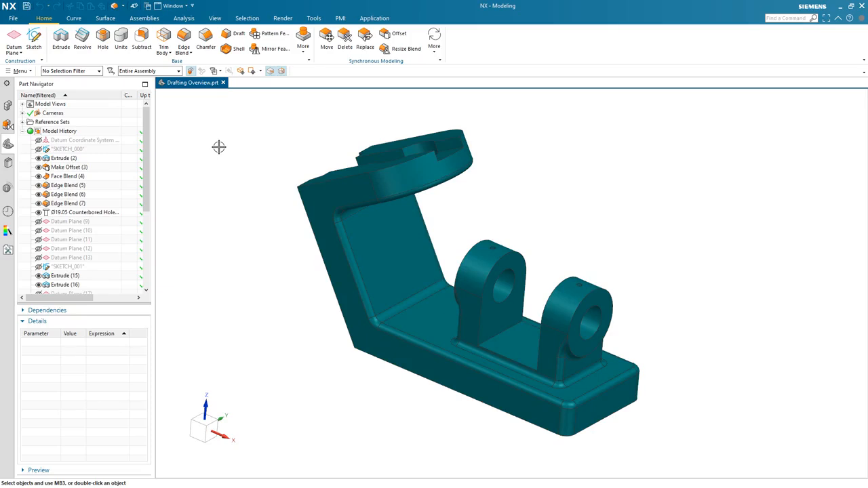
Create a new drawing of the Drafting Overview part from the A1 - Size millimetre template.
left_click(14, 21)
left_click(20, 31)
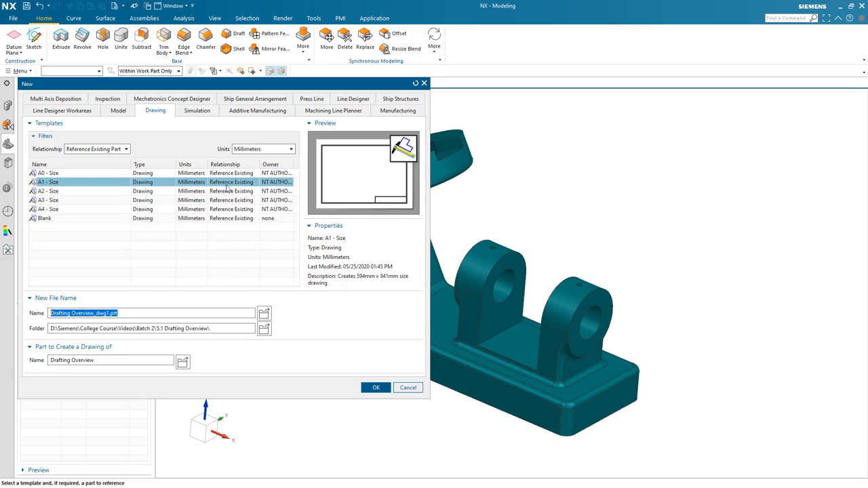
left_click(377, 389)
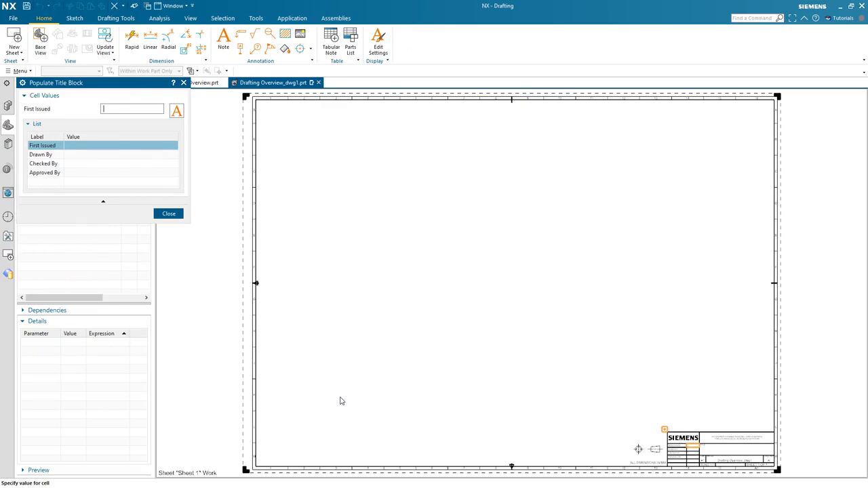
Enter the drafter's name in the title block's Drawn By cell and finish populating the title block.
left_click(71, 155)
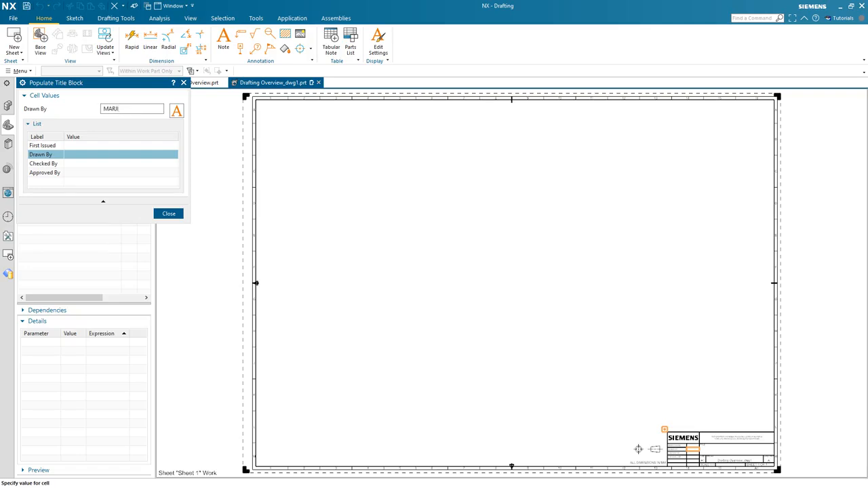
key("Return")
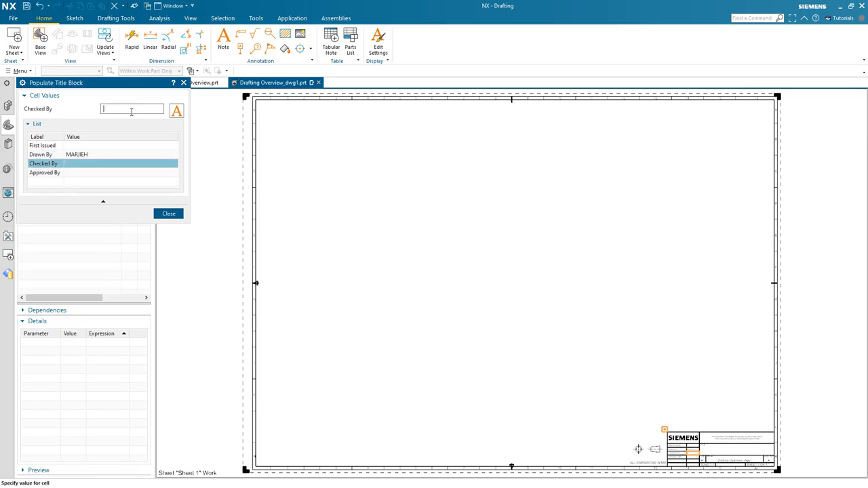
scroll(512, 269, "up", 2)
scroll(598, 320, "up", 5)
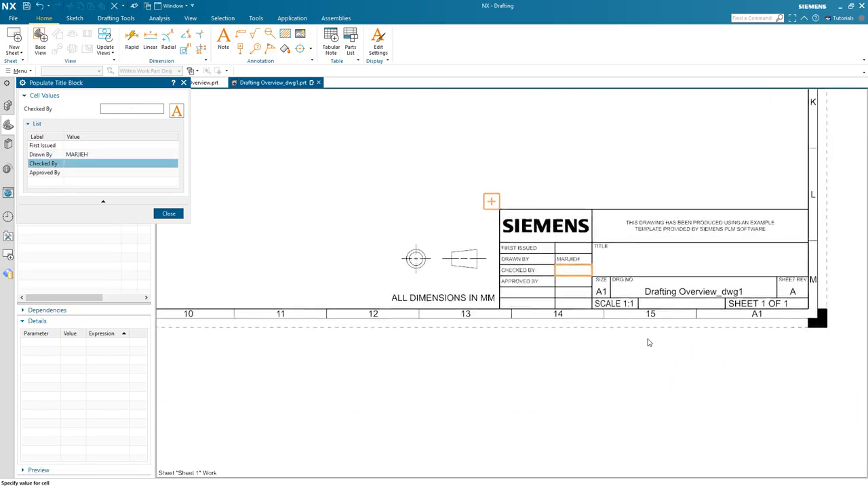
scroll(628, 358, "down", 5)
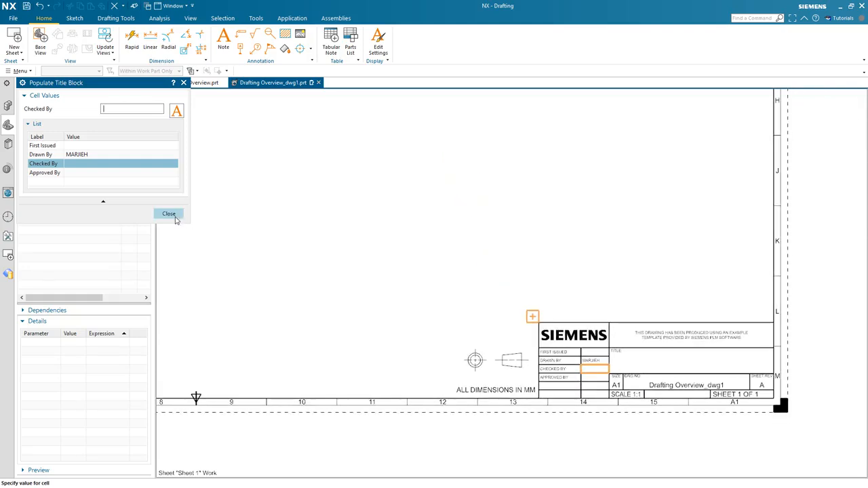
left_click(169, 214)
Place a Front base view of Drafting Overview.prt near the middle of the sheet and project a top view directly above it.
scroll(277, 256, "down", 4)
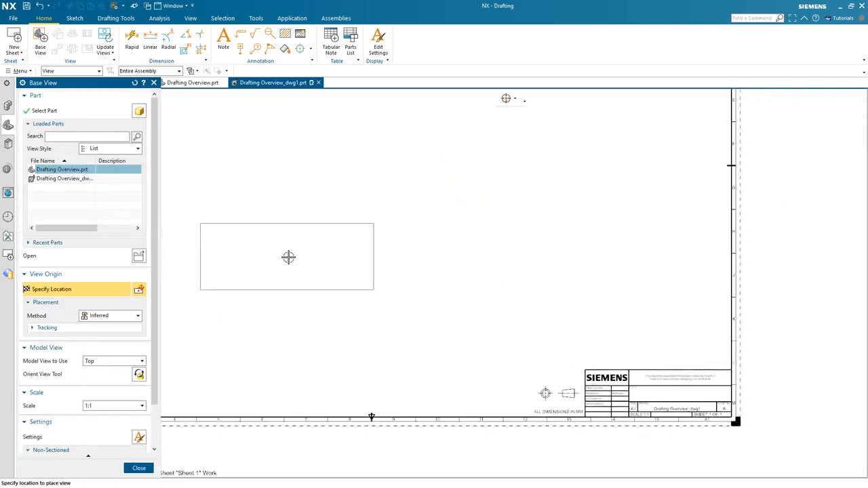
scroll(298, 257, "down", 2)
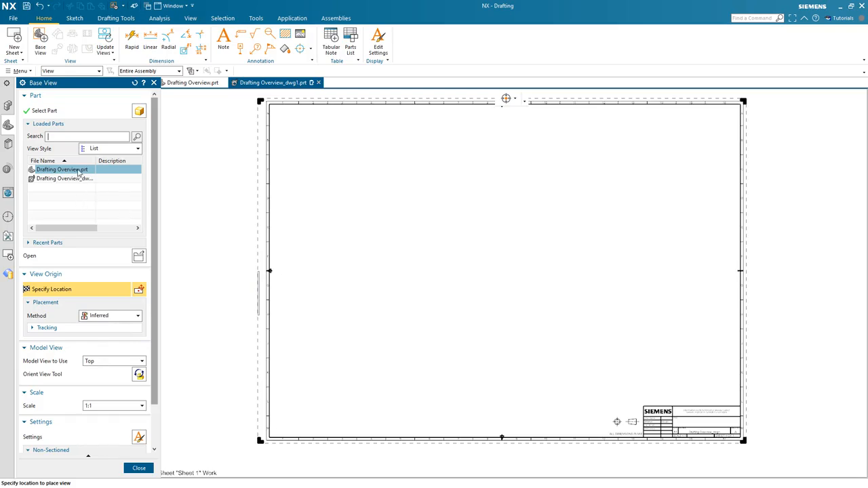
mouse_move(66, 173)
left_click(116, 367)
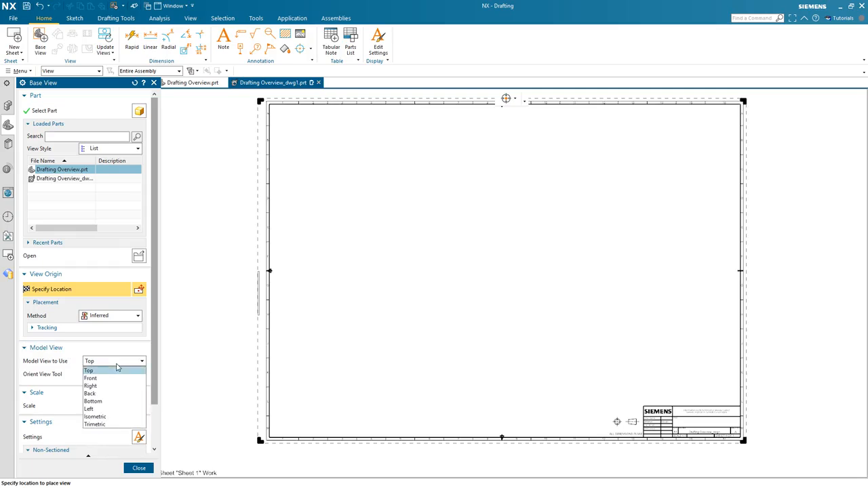
left_click(118, 379)
scroll(448, 275, "up", 2)
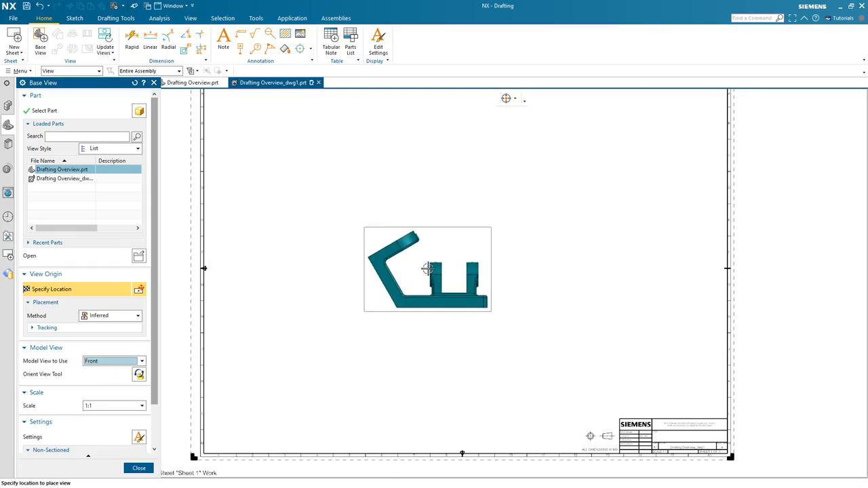
left_click(427, 266)
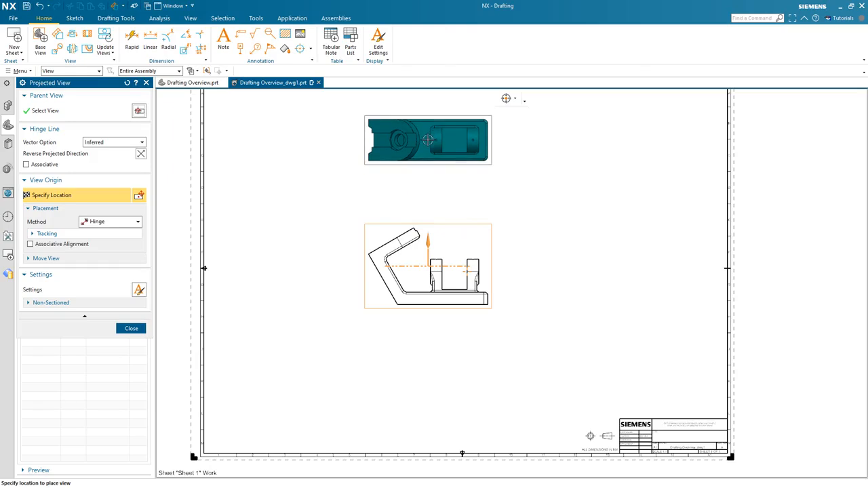
left_click(427, 131)
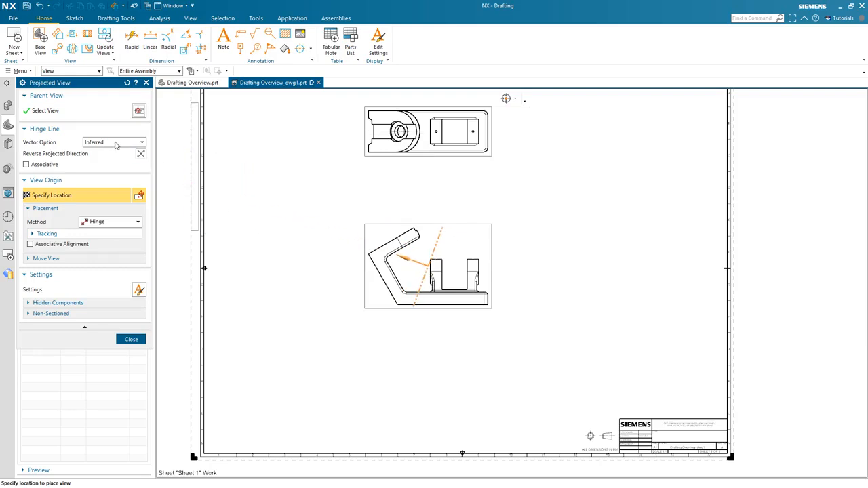
Project an auxiliary view from the front view using a defined hinge line along the slanted arm, reversed, placed to its lower left.
left_click(123, 144)
left_click(119, 160)
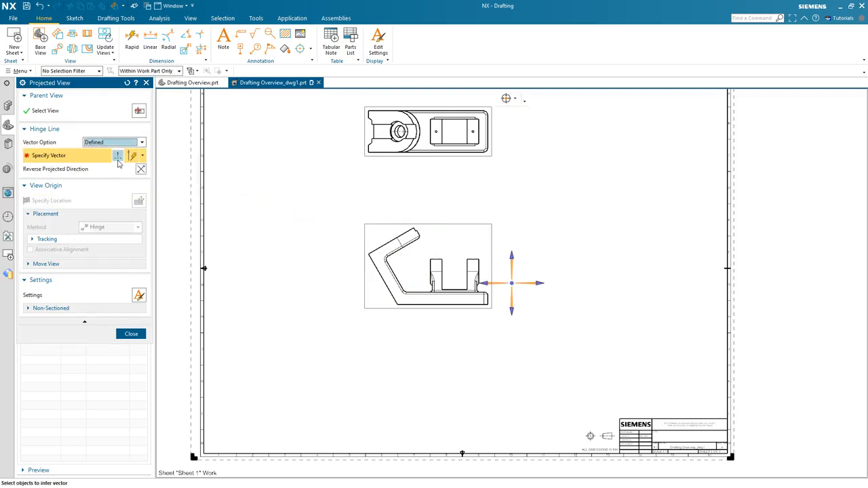
left_click(368, 270)
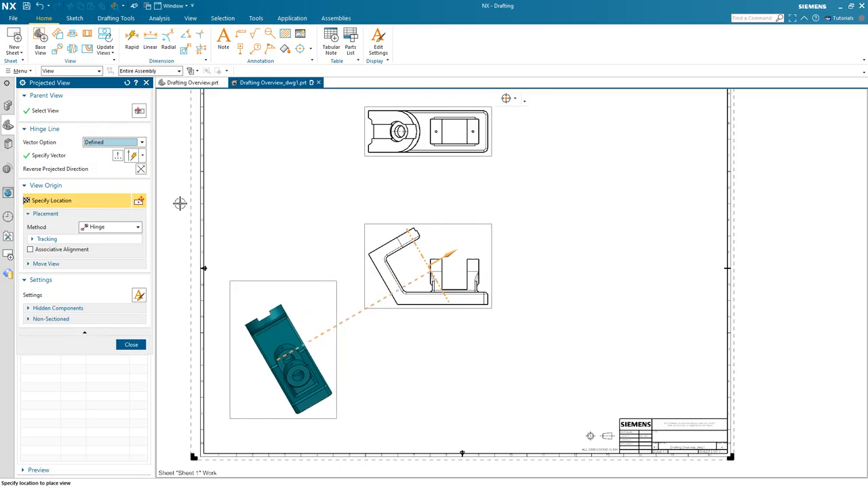
left_click(140, 169)
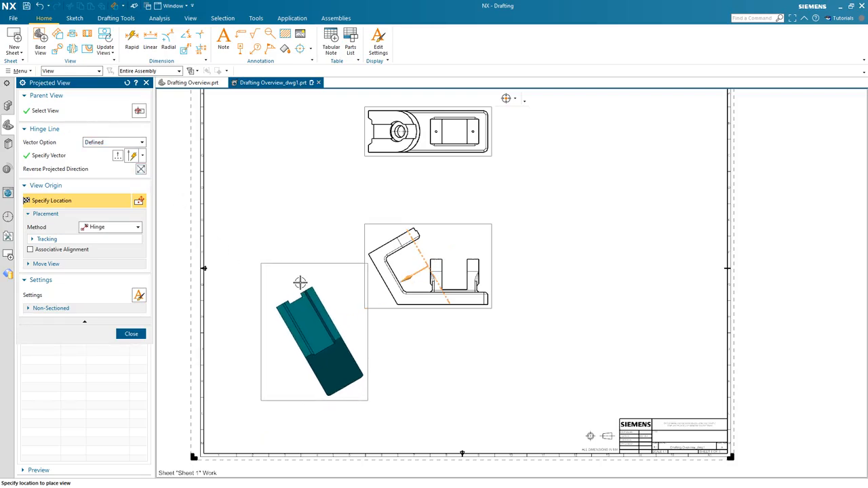
left_click(300, 282)
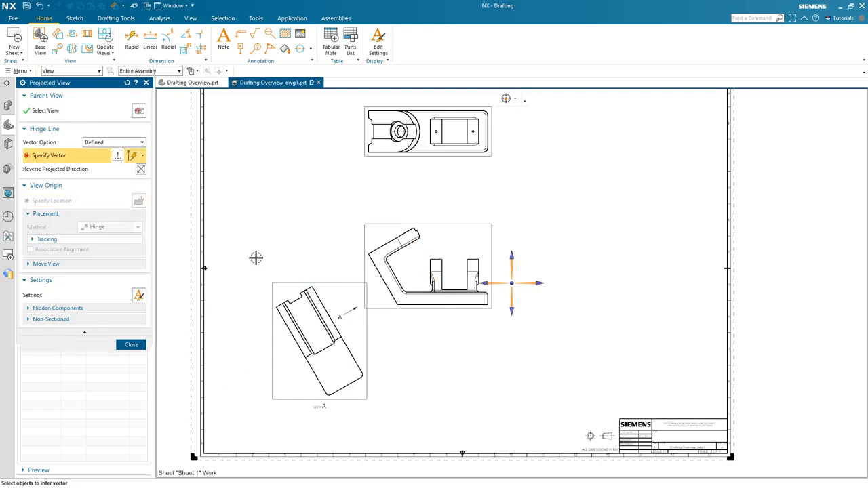
left_click(133, 345)
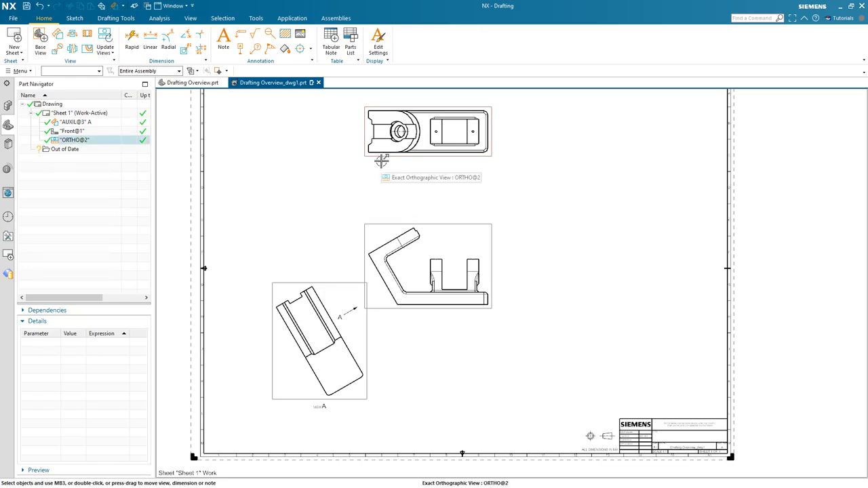
Turn off the display of smooth edges in the top view.
double_click(381, 161)
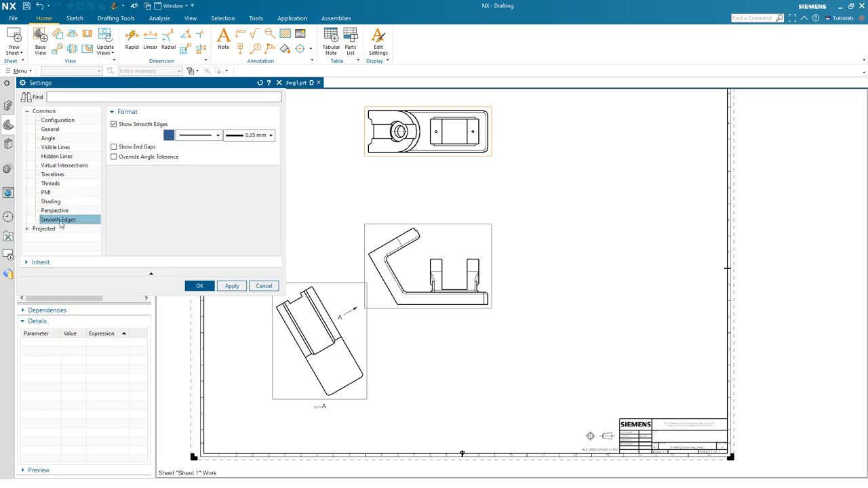
left_click(161, 125)
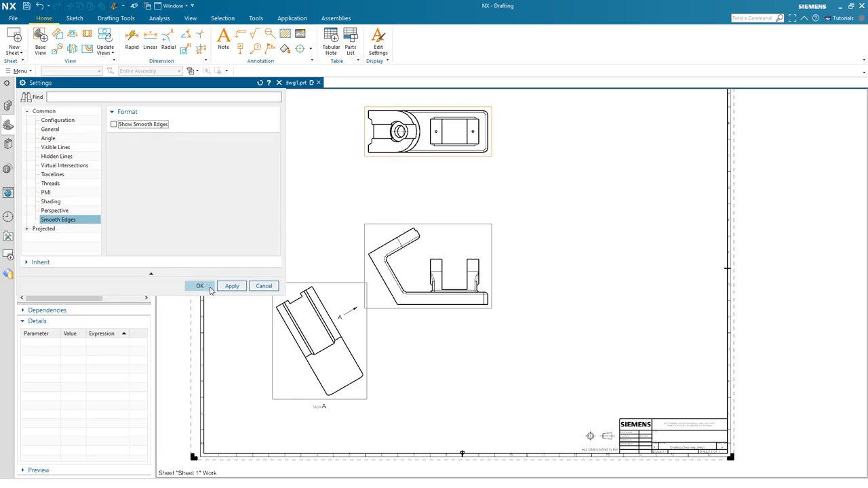
left_click(203, 286)
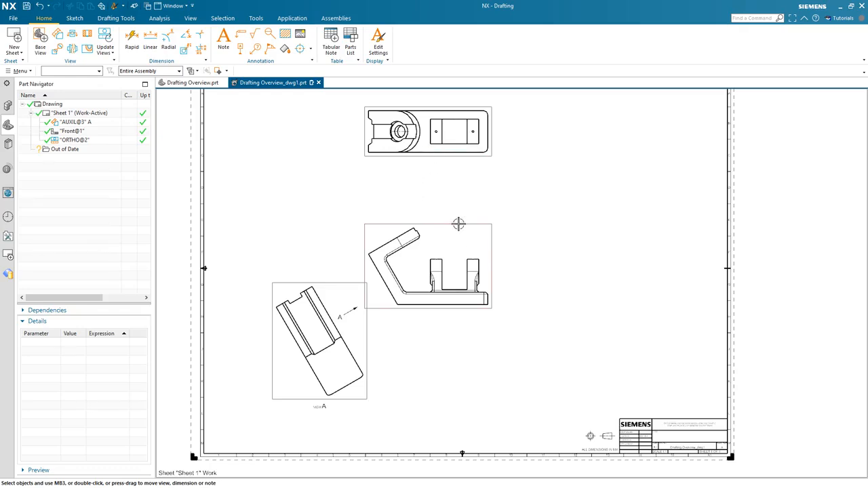
Set the front view's hidden lines to a dashed line font.
double_click(459, 223)
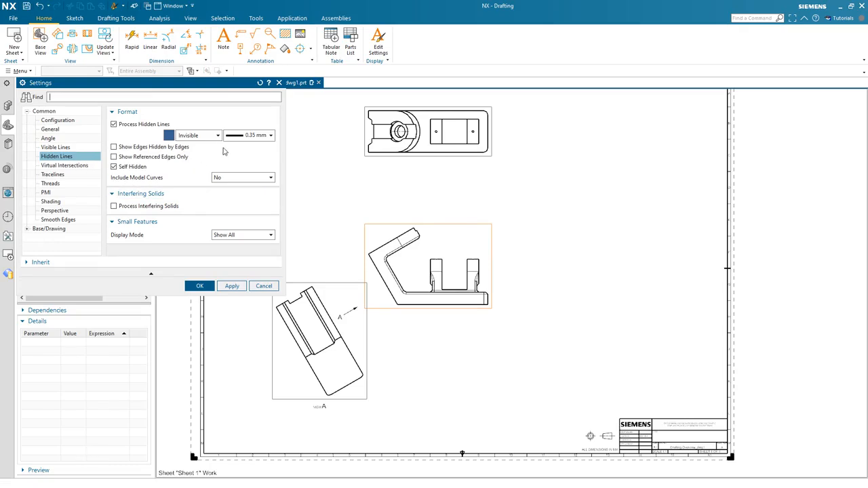
left_click(216, 135)
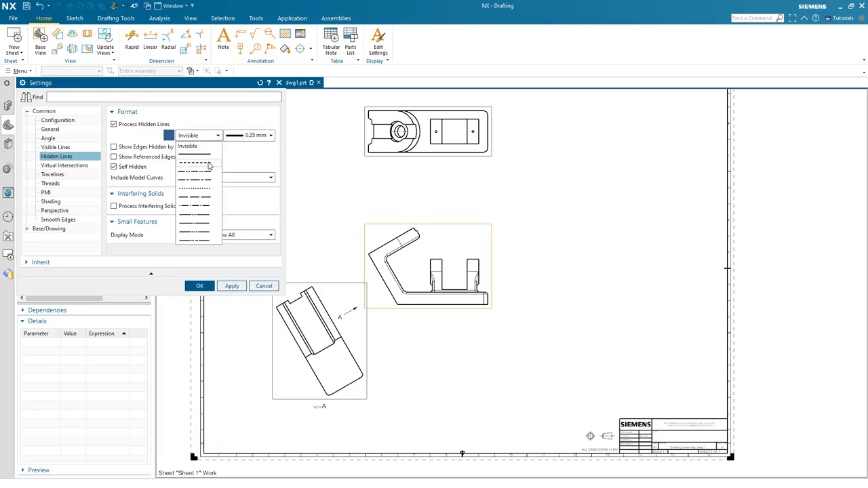
left_click(209, 165)
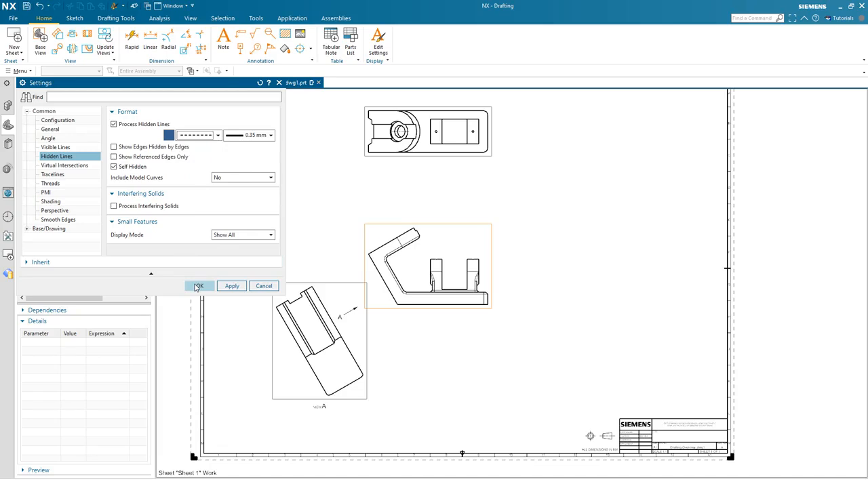
left_click(197, 286)
scroll(483, 272, "up", 1)
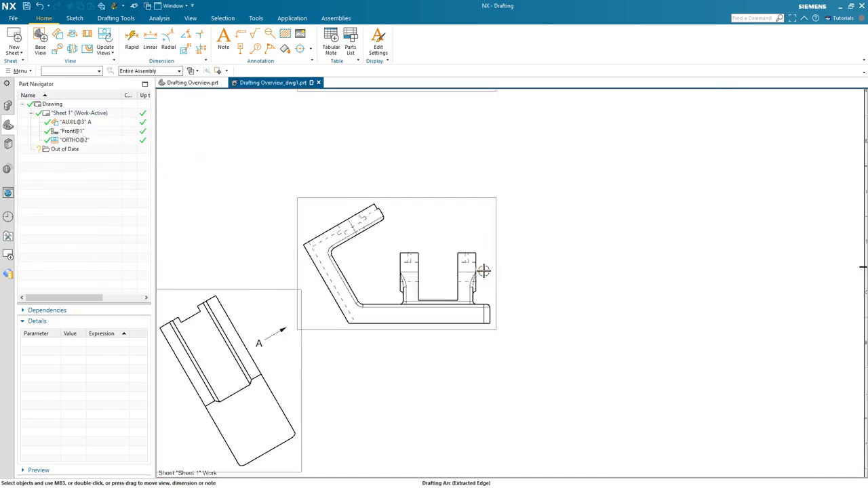
scroll(483, 271, "up", 1)
scroll(485, 271, "down", 1)
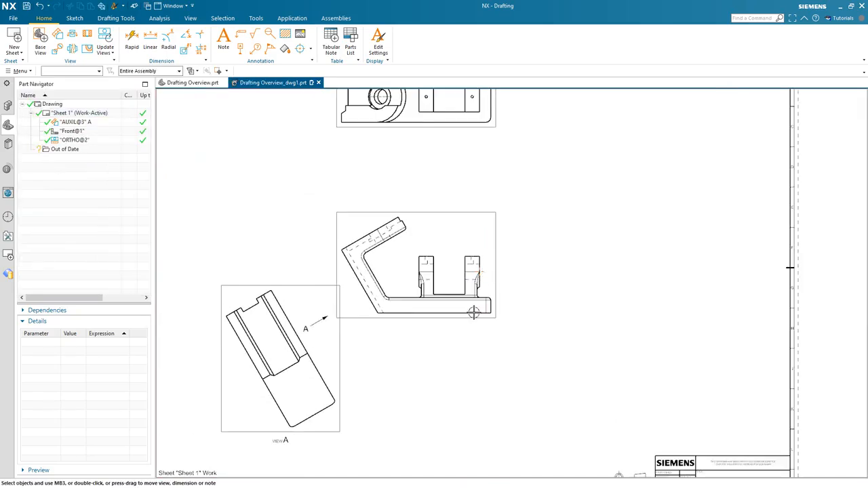
scroll(474, 312, "down", 1)
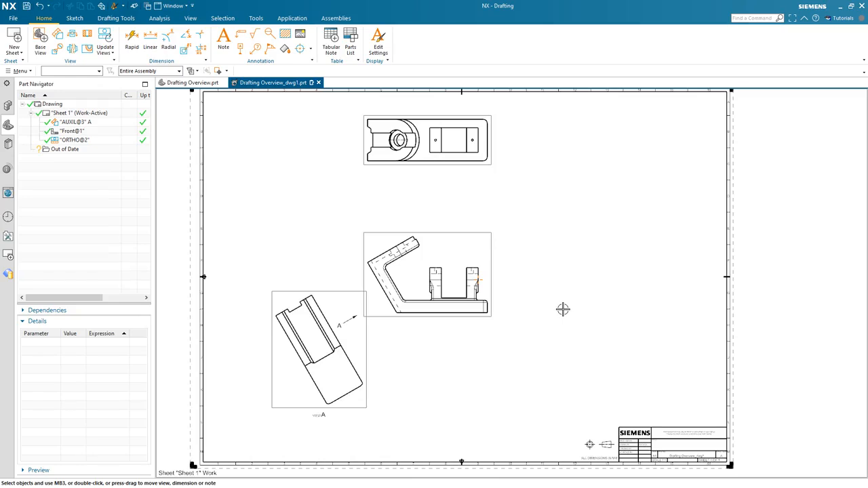
Create a simple section view cutting vertically through the top view's right-hand small hole, and place it to the right of that view.
scroll(568, 283, "up", 4)
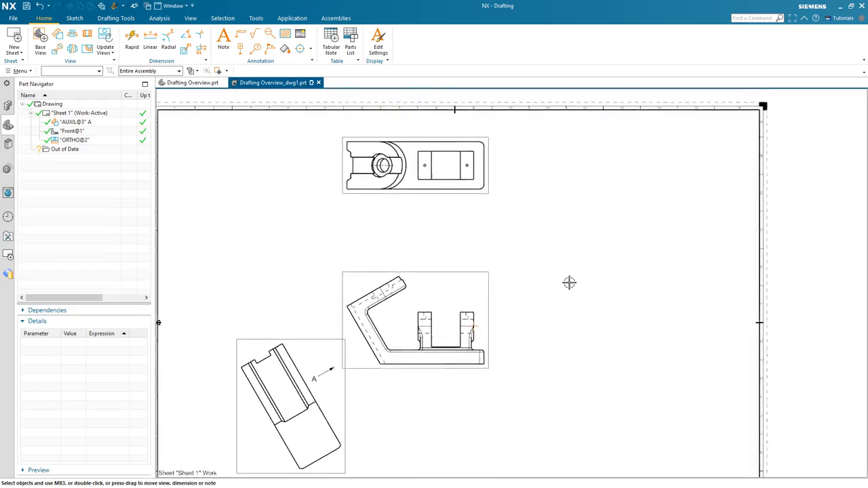
scroll(568, 283, "up", 5)
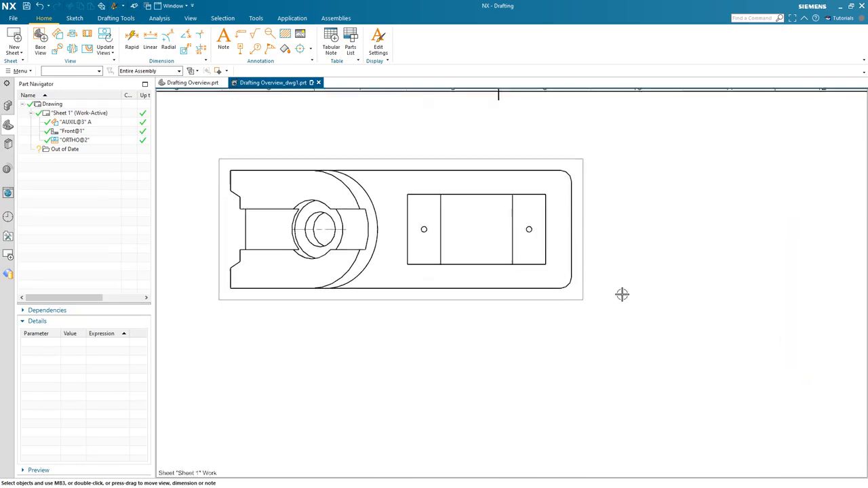
scroll(671, 299, "up", 1)
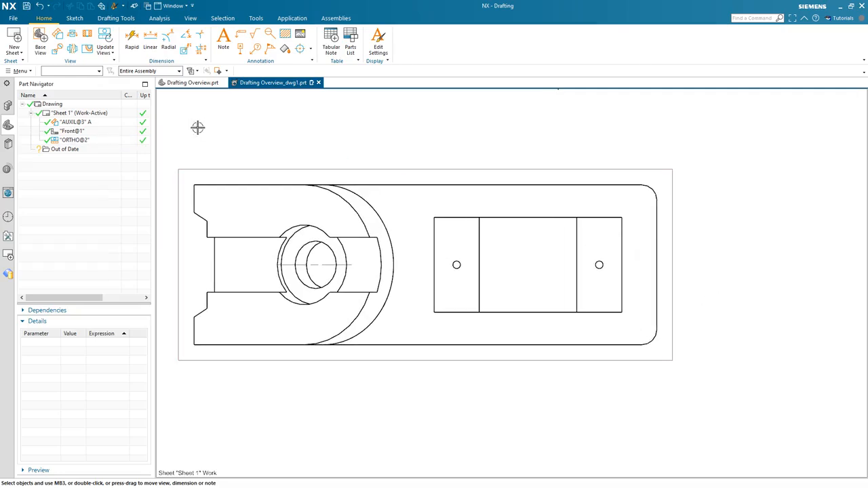
left_click(87, 37)
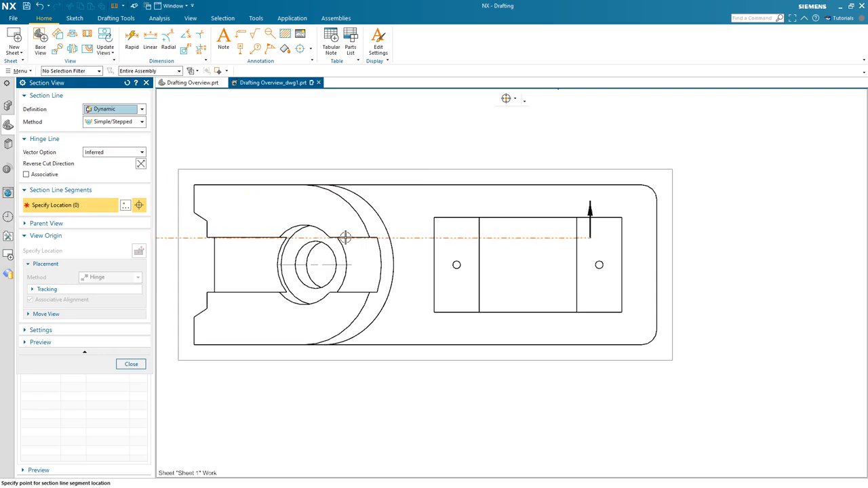
scroll(555, 282, "up", 2)
scroll(555, 281, "up", 2)
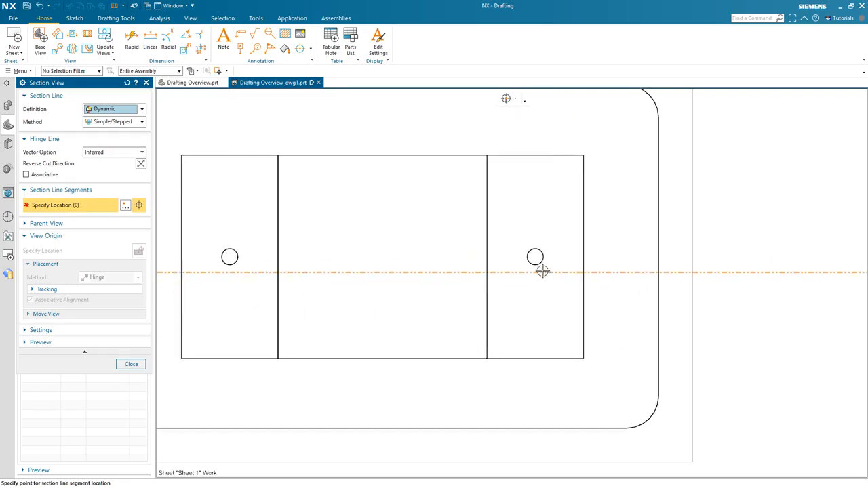
left_click(535, 259)
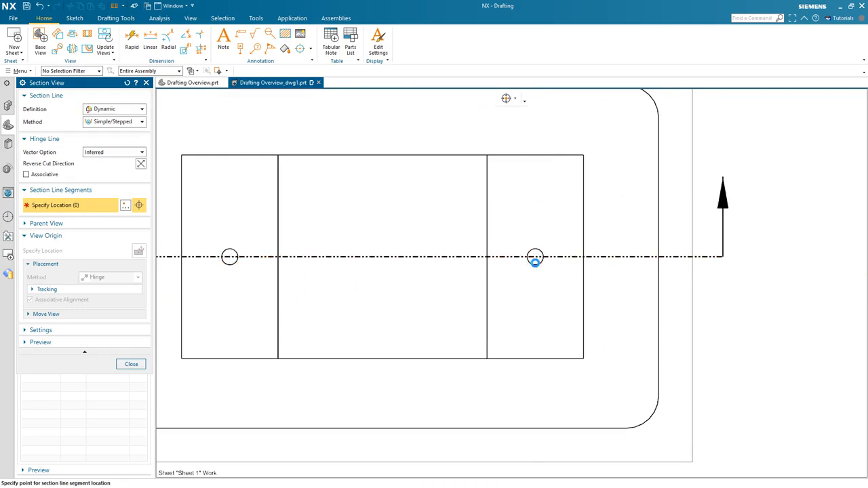
scroll(536, 271, "down", 2)
scroll(537, 271, "down", 3)
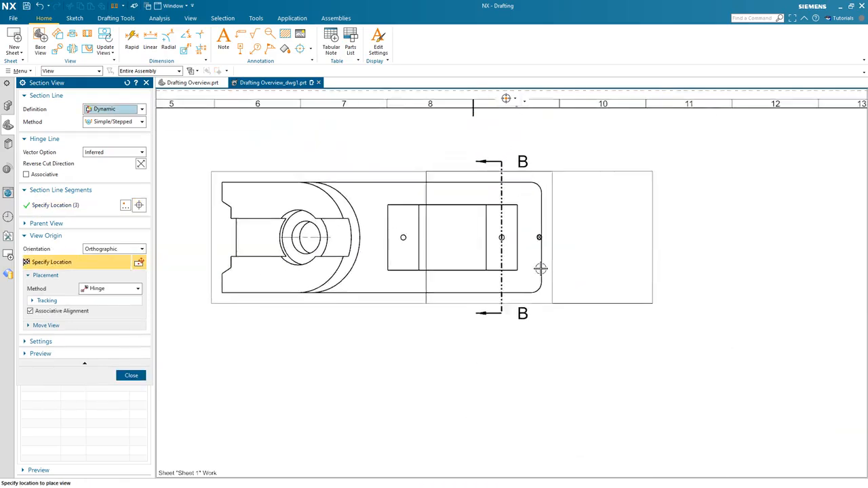
left_click(700, 270)
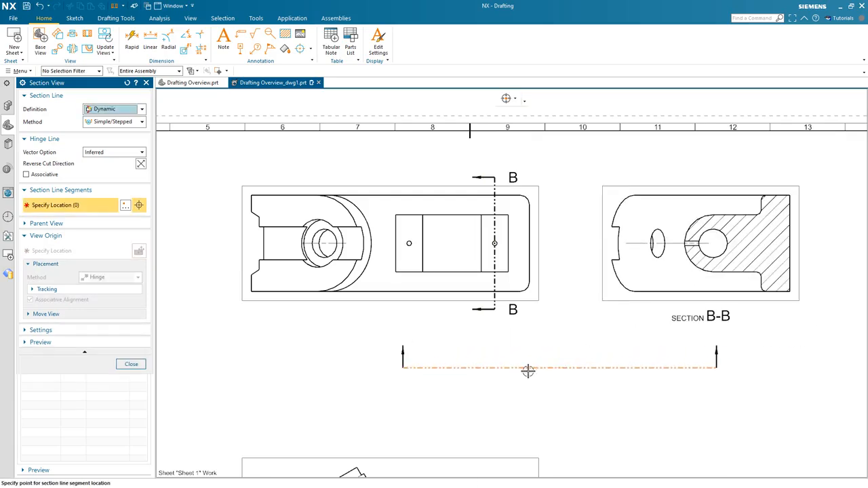
left_click(131, 364)
middle_click_drag(686, 402, 539, 384, "shift")
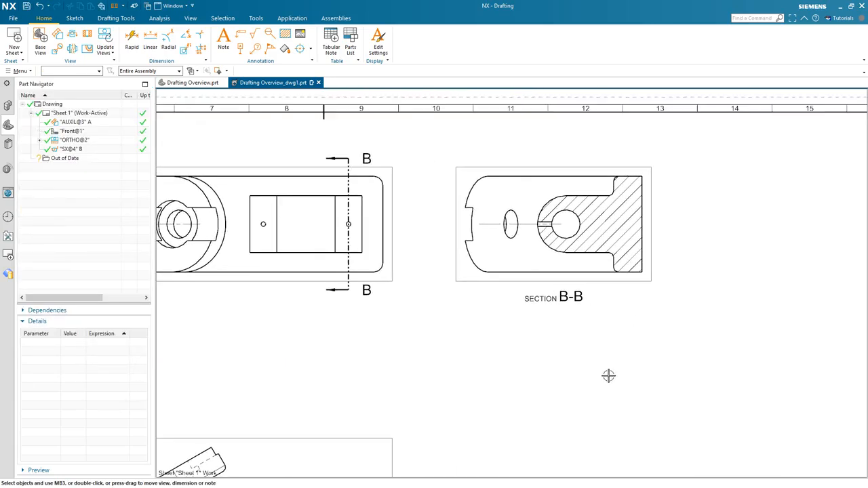
Turn off the background display in section view B-B so only the cut geometry is drawn.
double_click(479, 285)
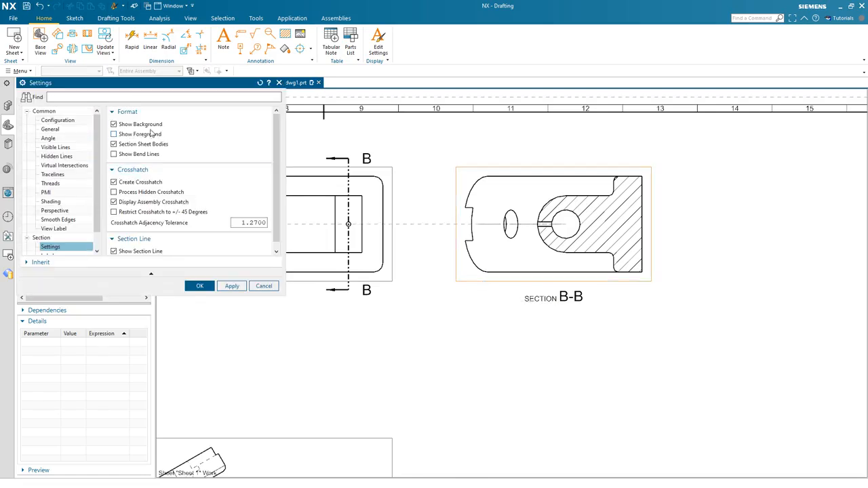
left_click(200, 286)
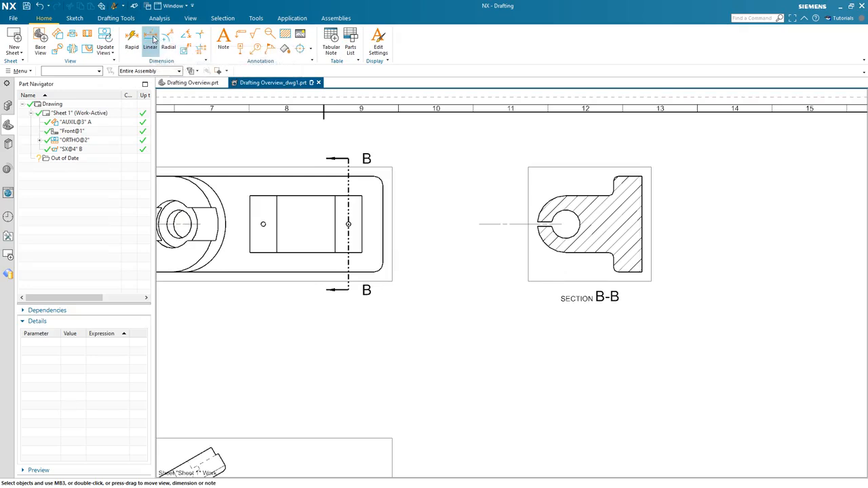
Add a horizontal linear dimension in the front view from the base's right end to the right upright's outer edge, placed beyond the base end.
left_click(152, 41)
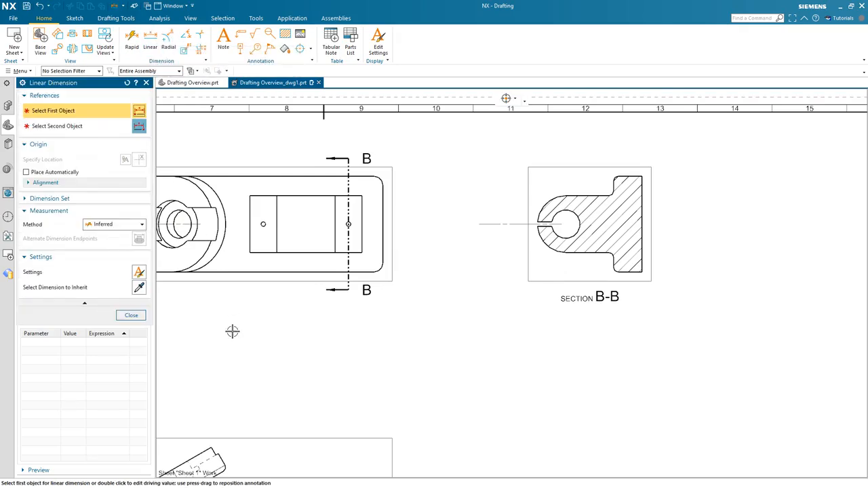
left_click(104, 226)
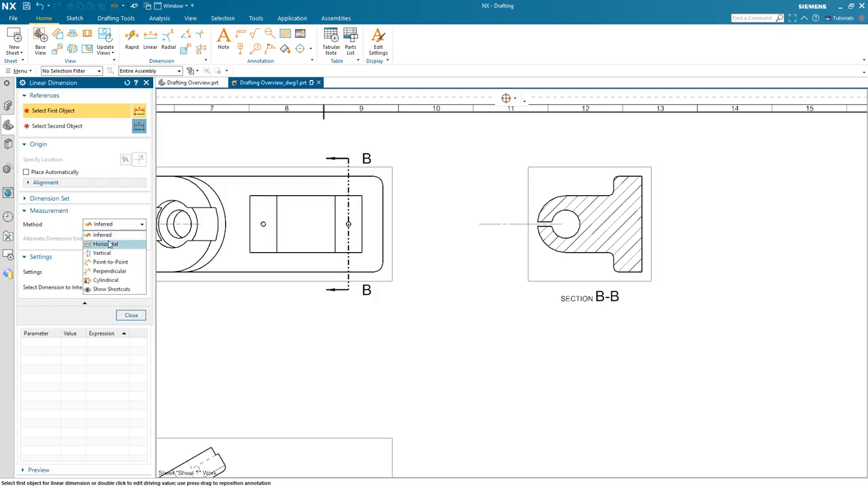
left_click(107, 244)
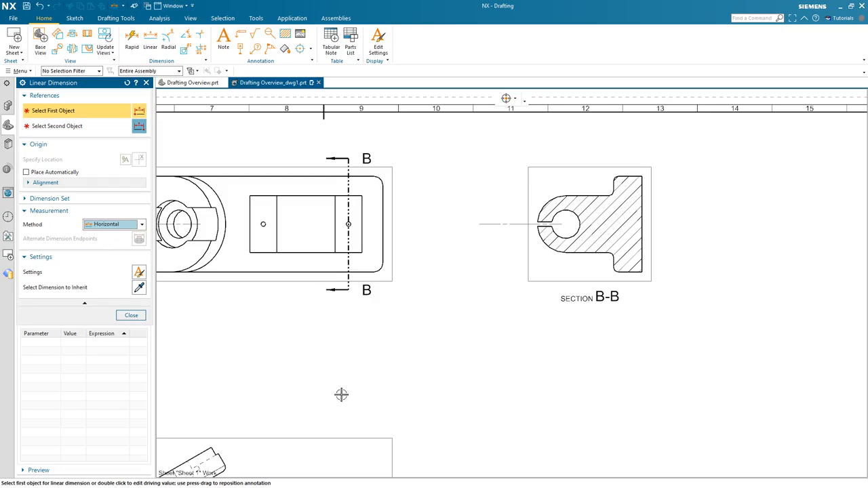
scroll(423, 391, "up", 2)
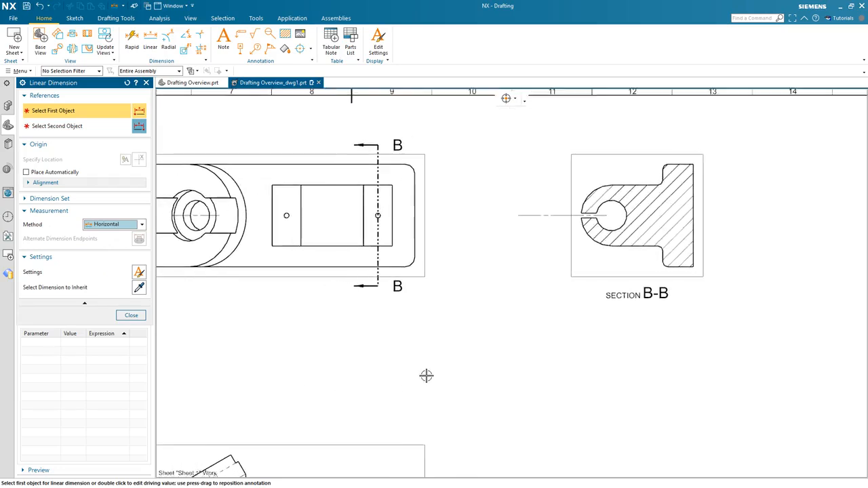
scroll(473, 362, "down", 3)
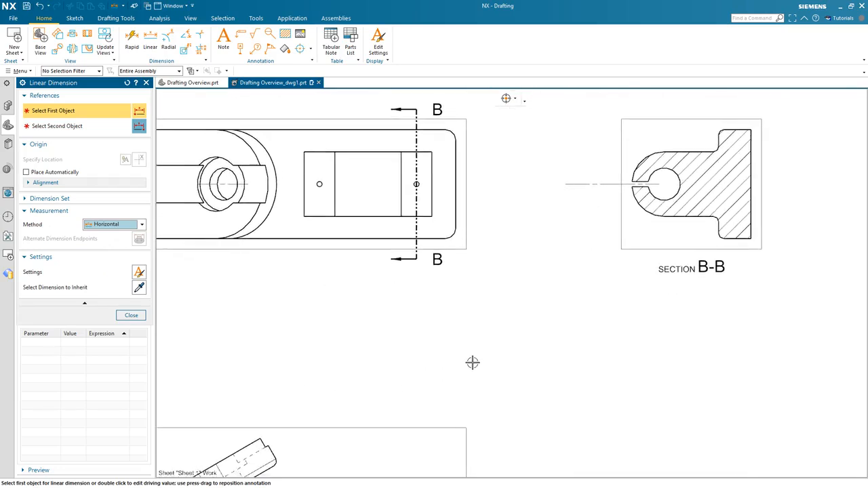
scroll(480, 354, "up", 2)
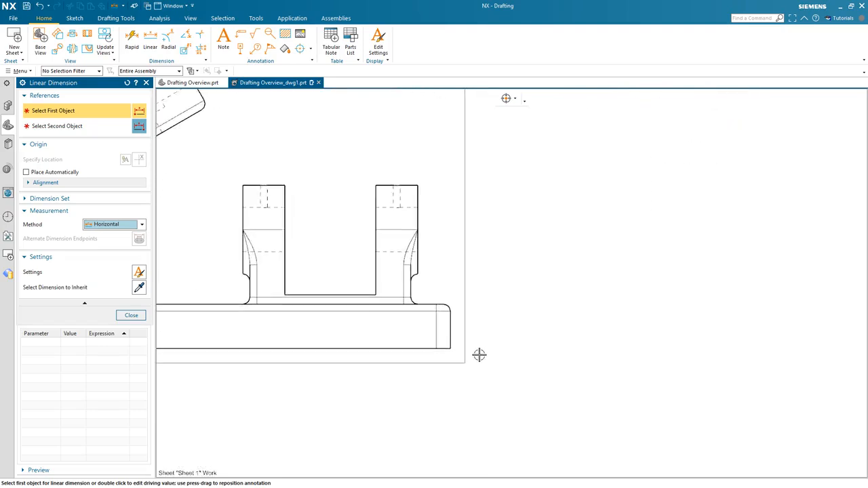
left_click(453, 330)
scroll(475, 257, "up", 2)
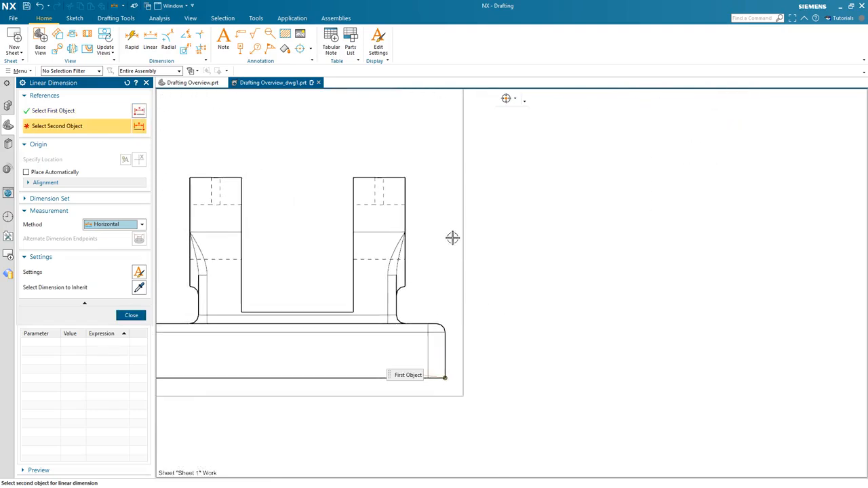
left_click(406, 194)
left_click(516, 175)
Add a horizontal dimension for the depth of the undercut on the right upright's outer side, with its text to the right of the front view.
scroll(488, 271, "up", 2)
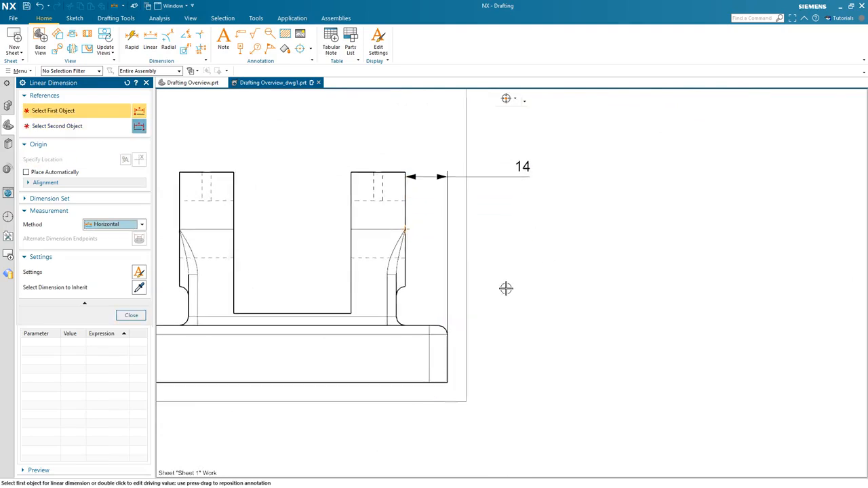
left_click(396, 234)
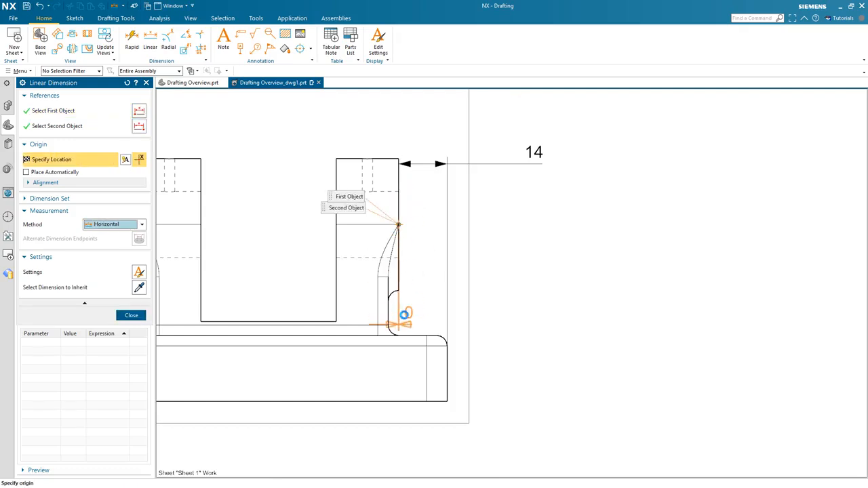
mouse_move(391, 310)
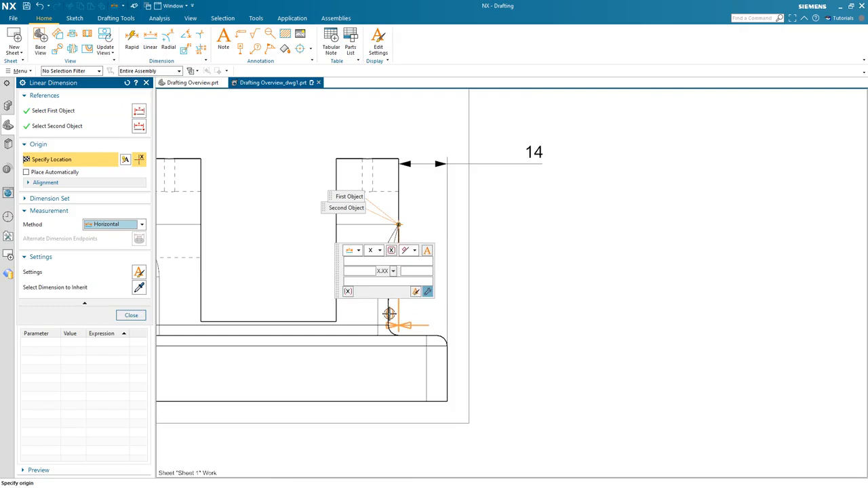
scroll(389, 313, "up", 5)
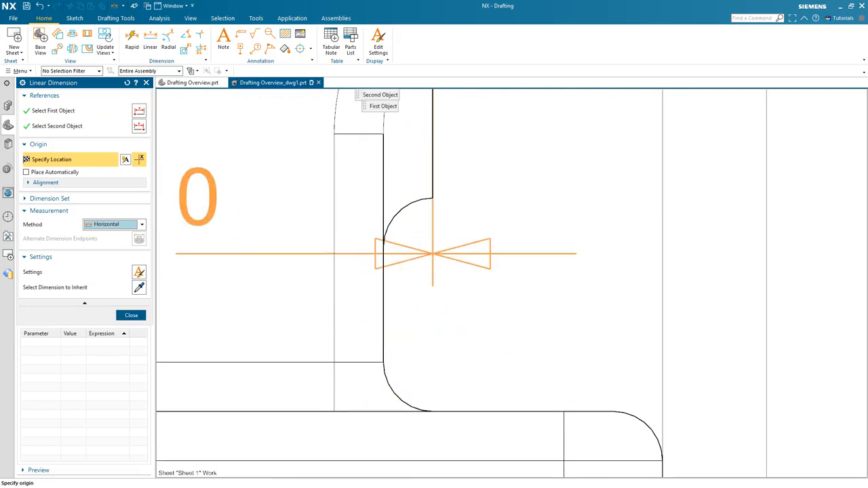
left_click(82, 127)
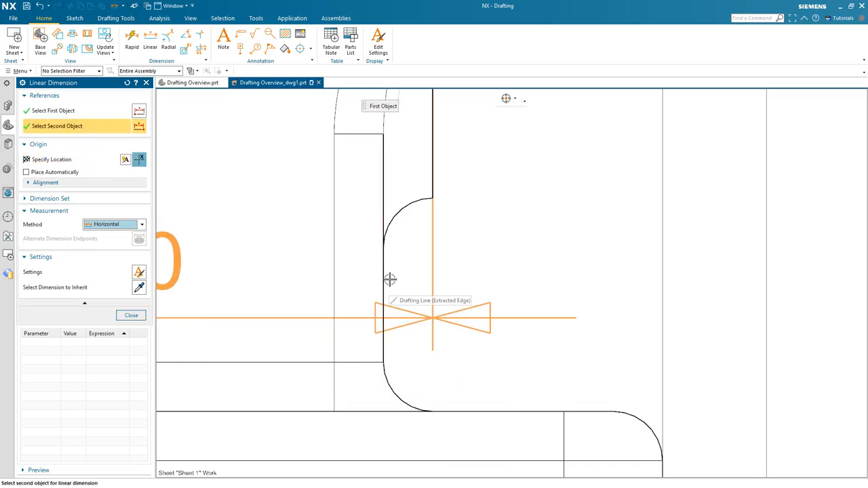
left_click(385, 278)
scroll(468, 278, "down", 3)
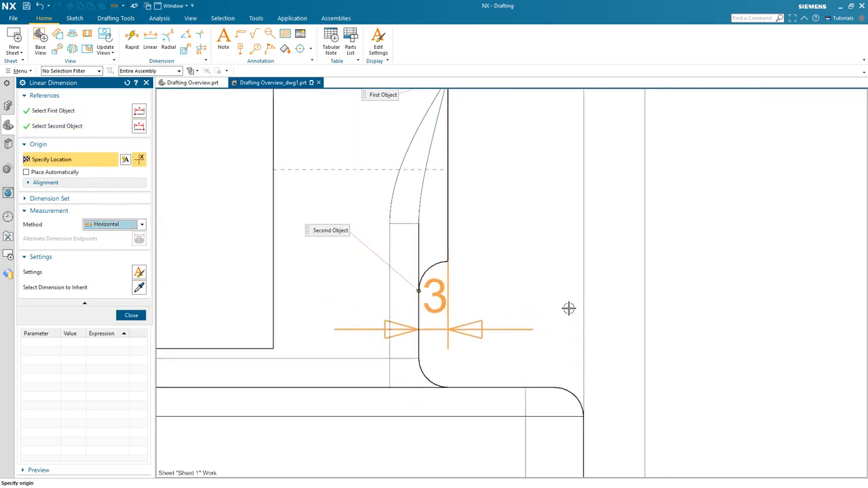
scroll(568, 309, "down", 2)
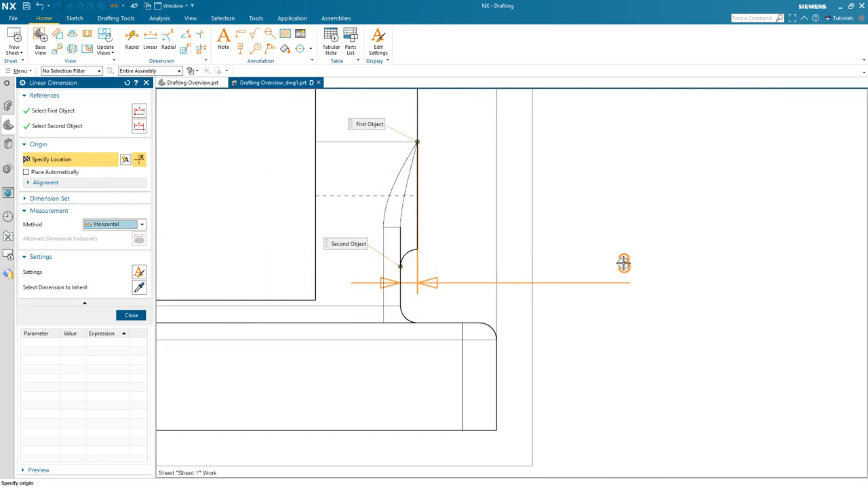
left_click(623, 263)
Dimension the horizontal gap between the inner faces of the two uprights in the front view, placed centrally above them.
scroll(632, 346, "down", 3)
scroll(638, 351, "down", 2)
scroll(509, 186, "up", 1)
left_click(515, 191)
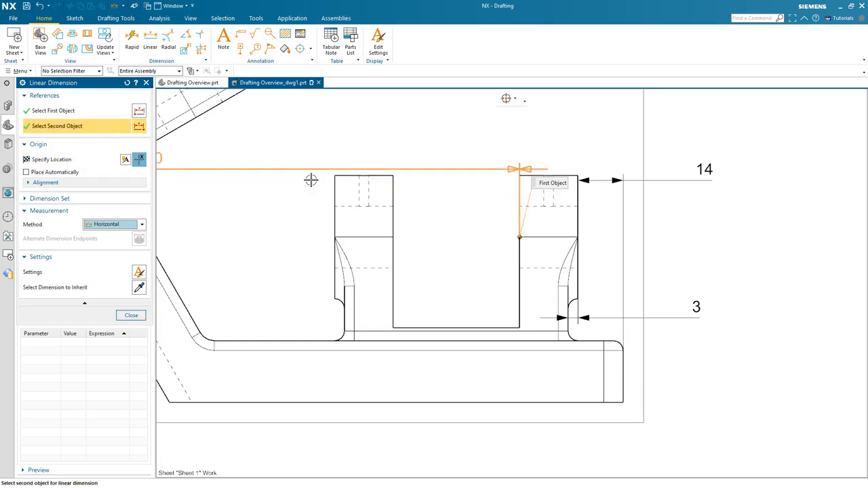
left_click(395, 191)
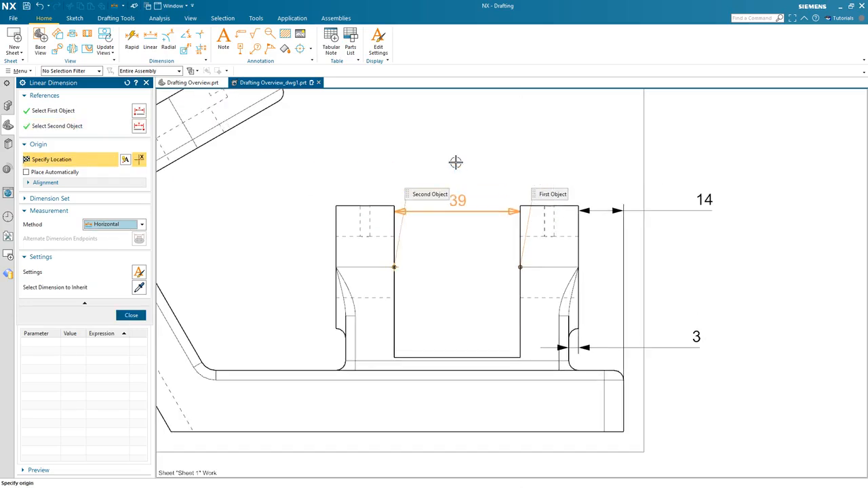
left_click(456, 162)
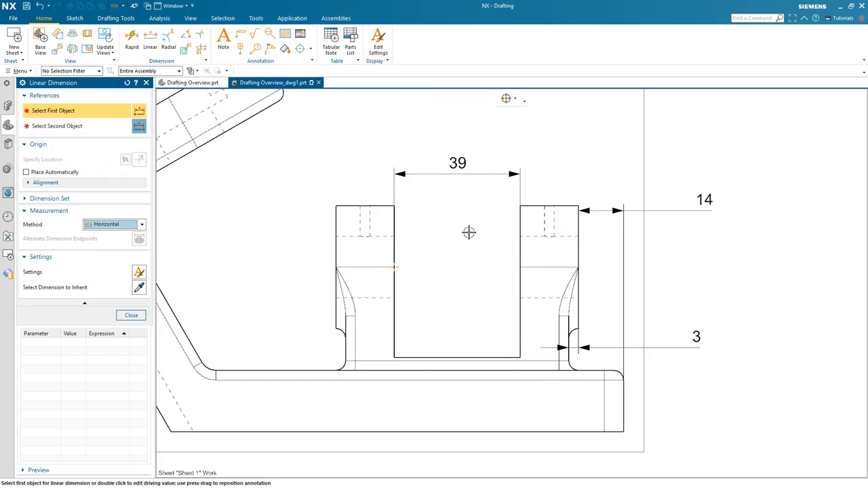
Add a vertical dimension for the base thickness in the front view, placed to the right of the base.
left_click(130, 228)
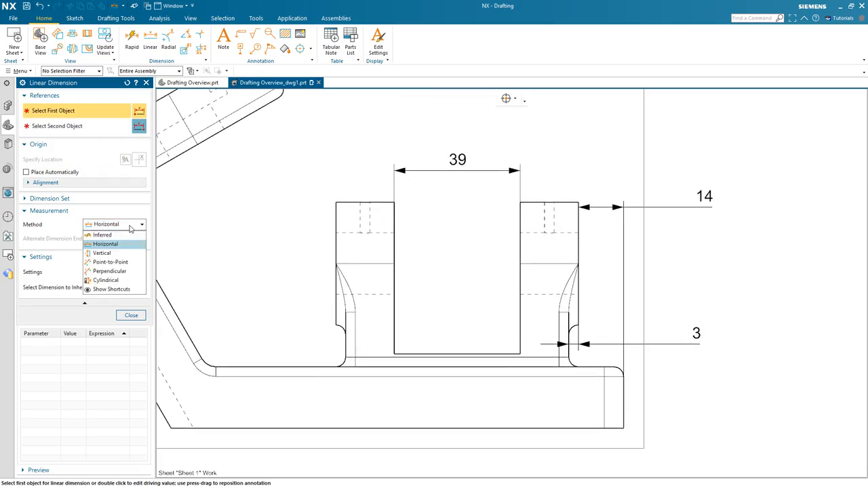
left_click(109, 252)
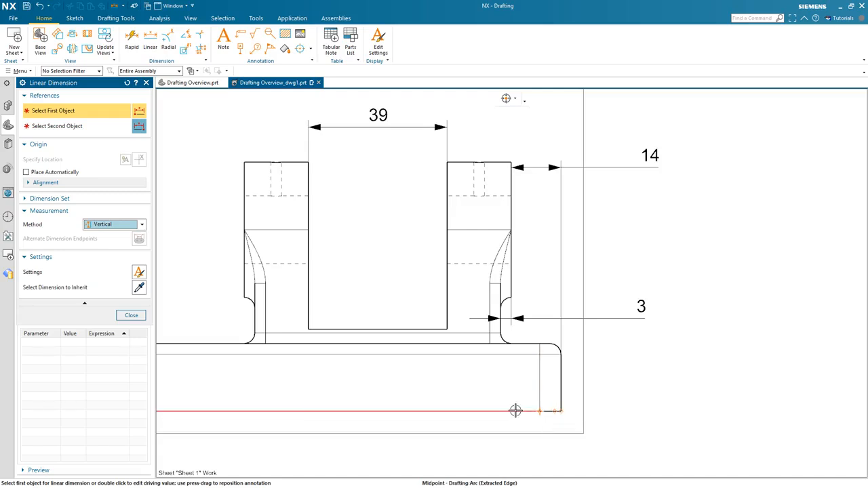
left_click(539, 411)
left_click(539, 344)
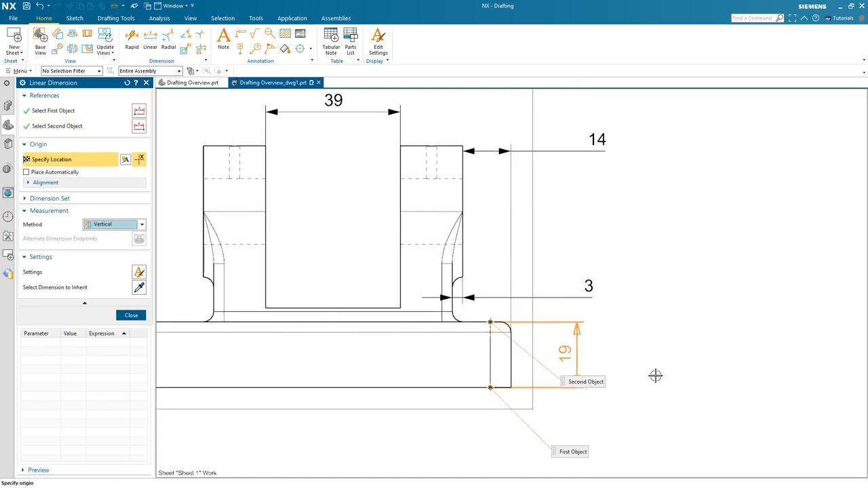
left_click(618, 358)
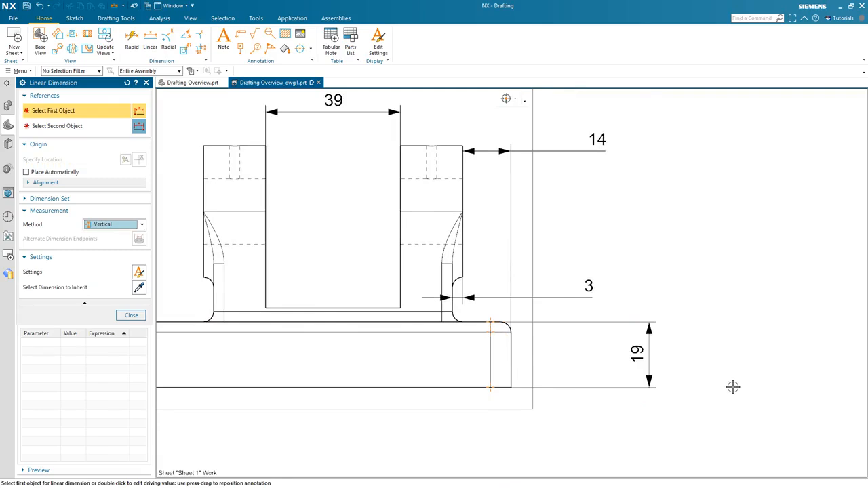
Add an angular dimension between the base's bottom edge and the slanted arm's outer edge in the front view, placed outside the corner.
scroll(732, 386, "down", 3)
scroll(732, 386, "down", 1)
scroll(643, 411, "up", 2)
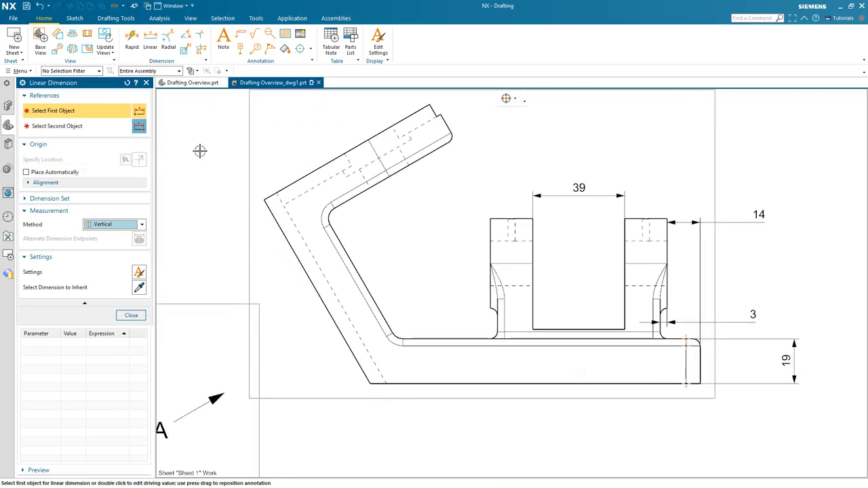
left_click(185, 35)
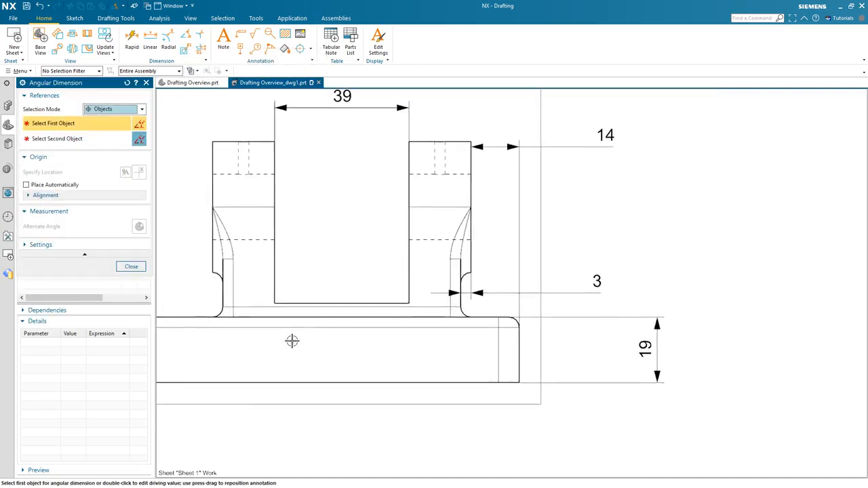
left_click(467, 347)
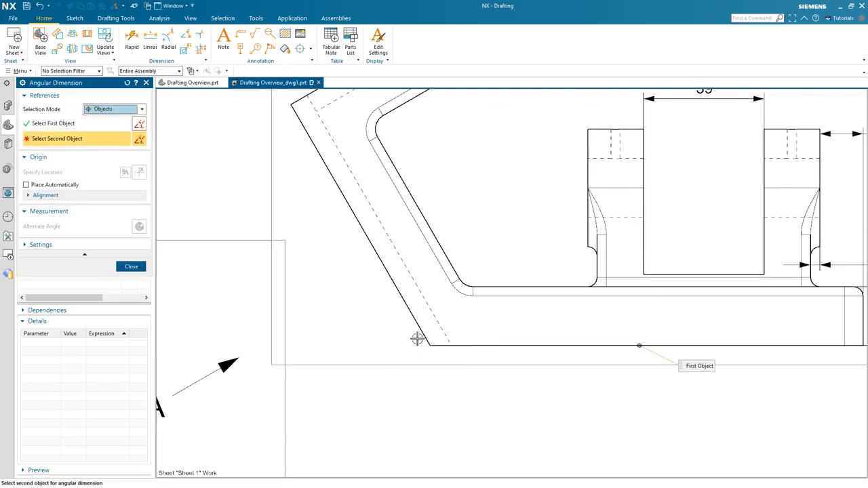
left_click(418, 333)
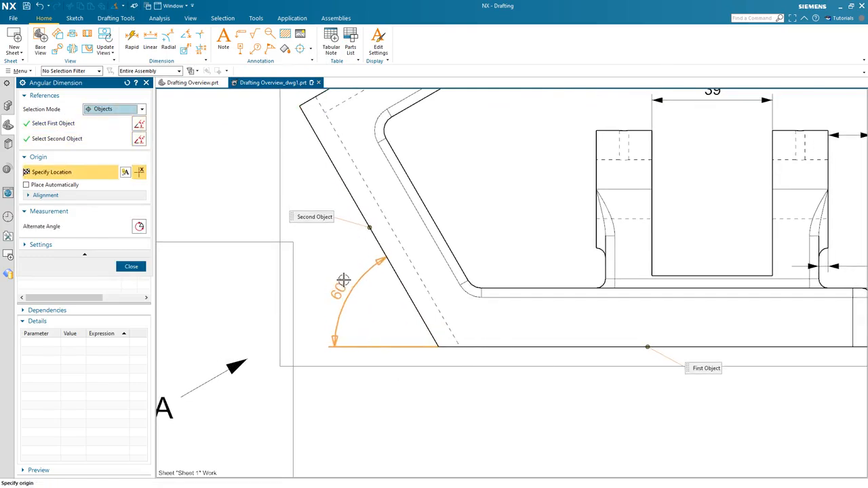
left_click(341, 279)
scroll(446, 433, "down", 5)
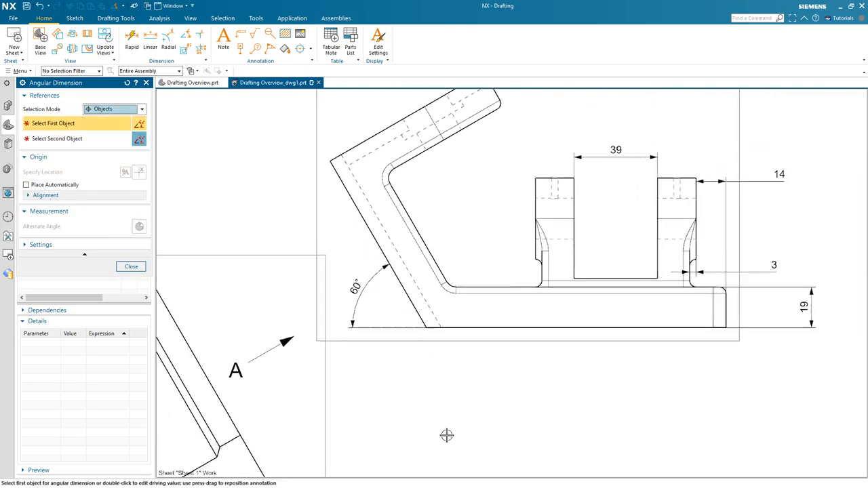
scroll(446, 435, "down", 3)
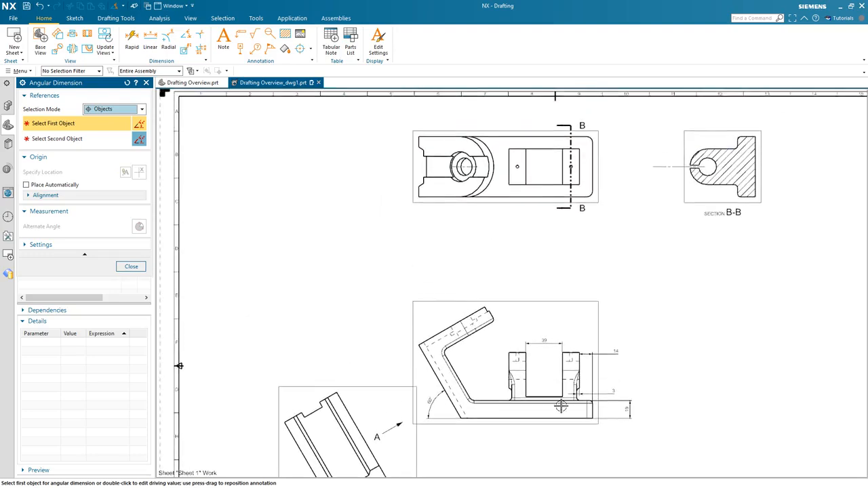
left_click(130, 266)
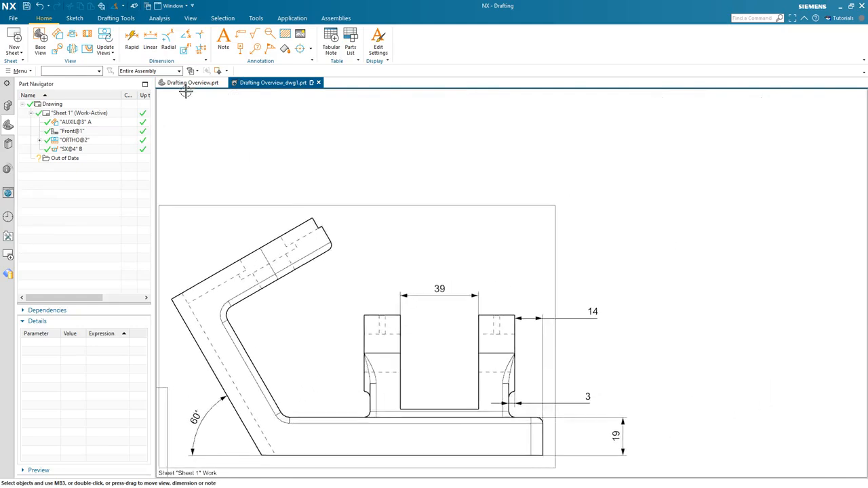
Add a radial dimension with the R symbol to the rounded end's outer arc in section B-B, placed to the lower left of the view.
left_click(166, 41)
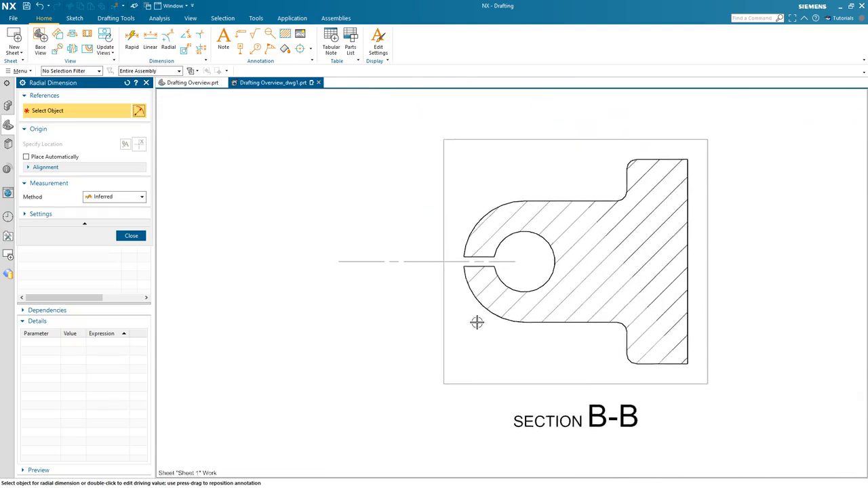
left_click(490, 315)
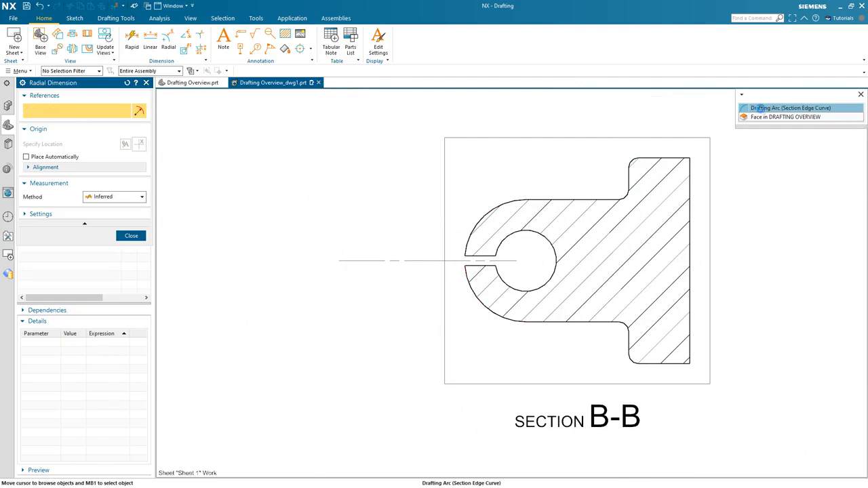
left_click(753, 108)
mouse_move(362, 368)
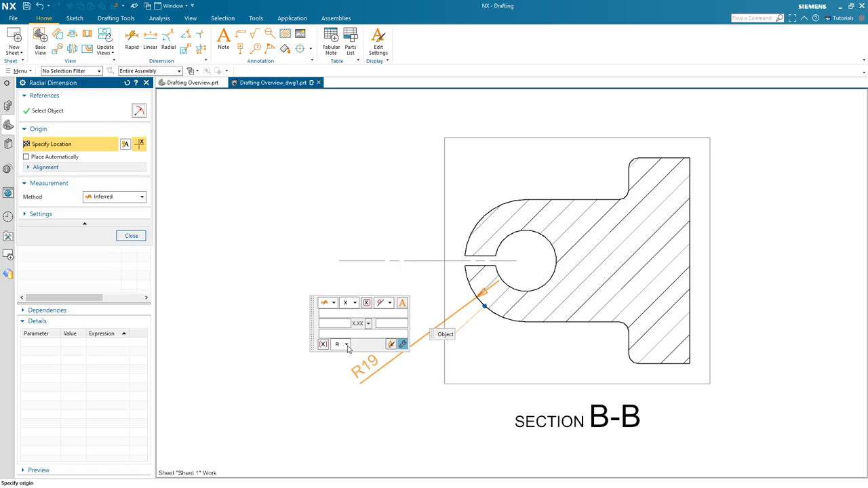
left_click(347, 345)
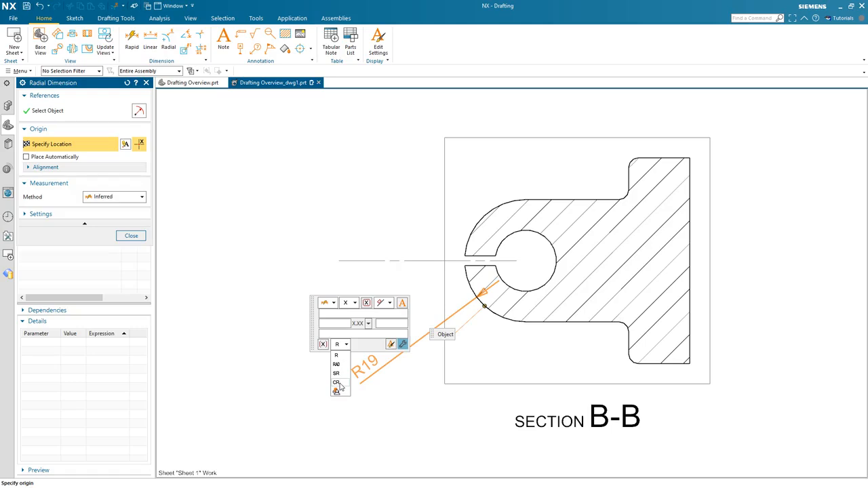
left_click(337, 355)
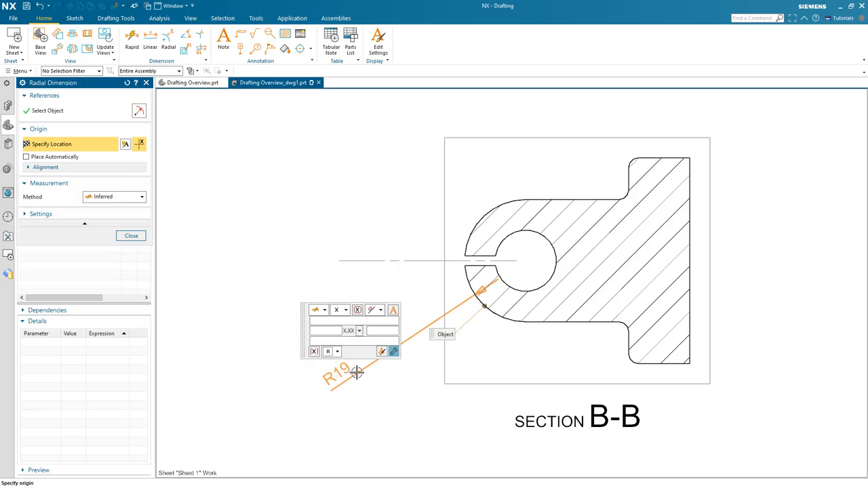
left_click(356, 373)
key("Escape")
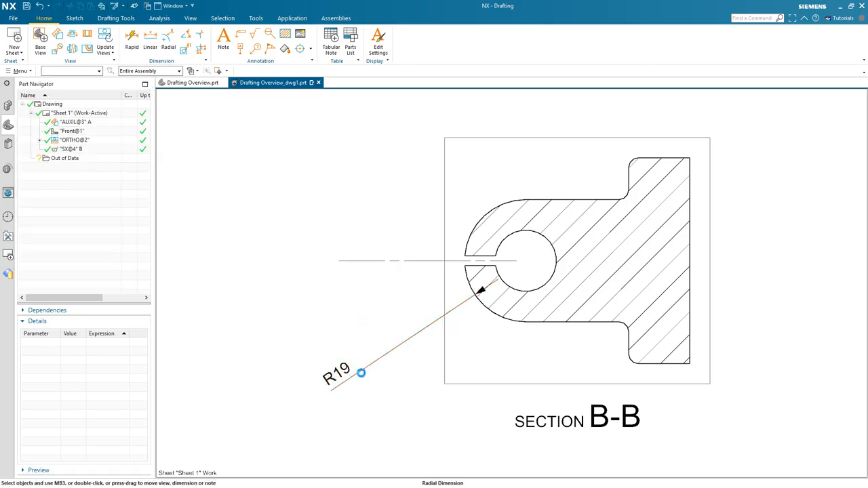
Change the outer arc's radial dimension to the Diametral method and move its text up and further left of section B-B.
double_click(360, 381)
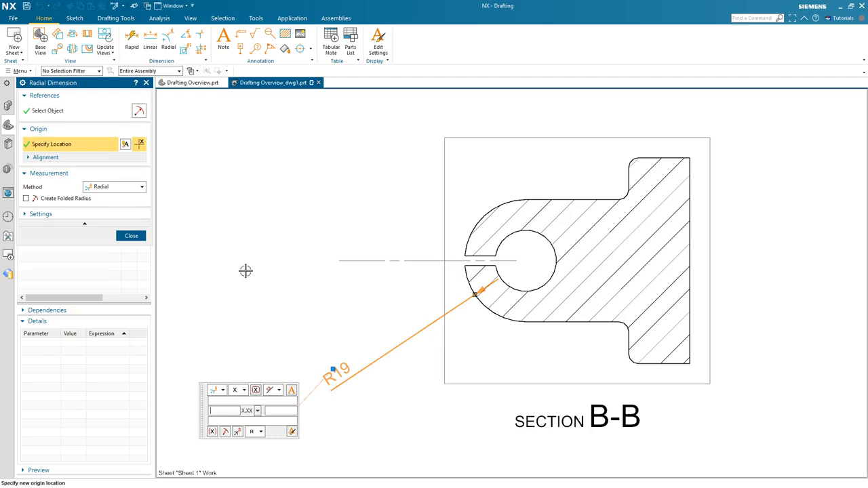
left_click(119, 189)
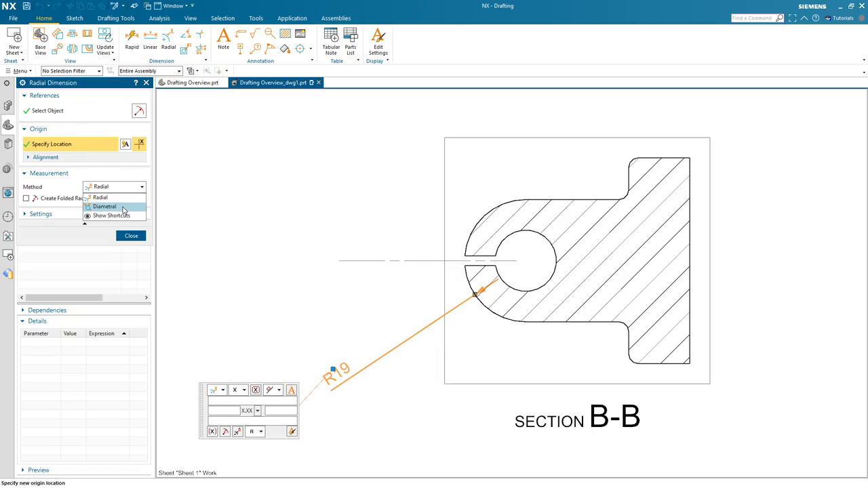
left_click(123, 210)
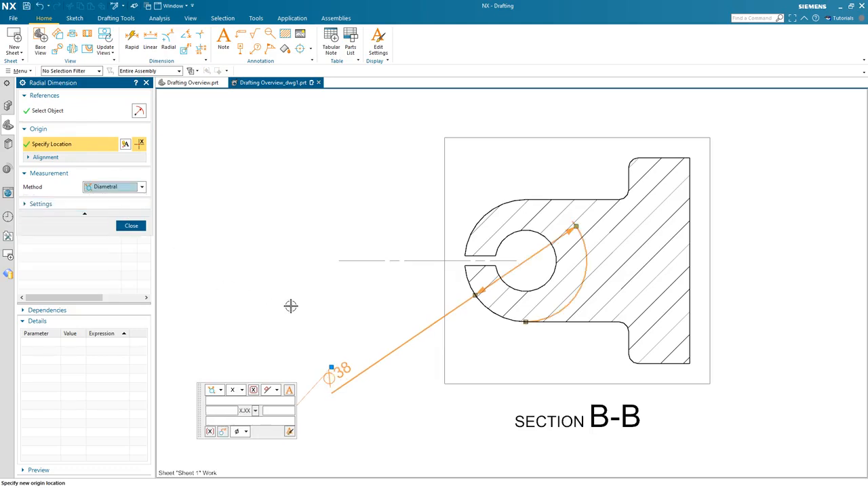
left_click(131, 226)
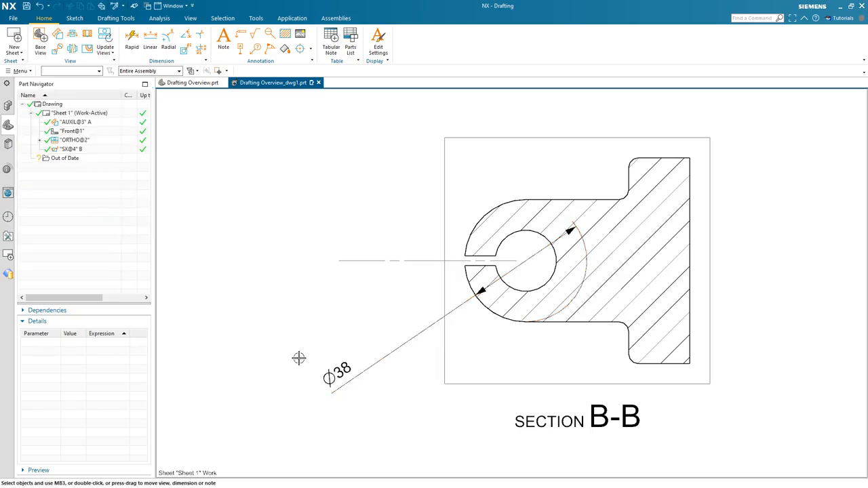
left_click_drag(328, 374, 295, 326)
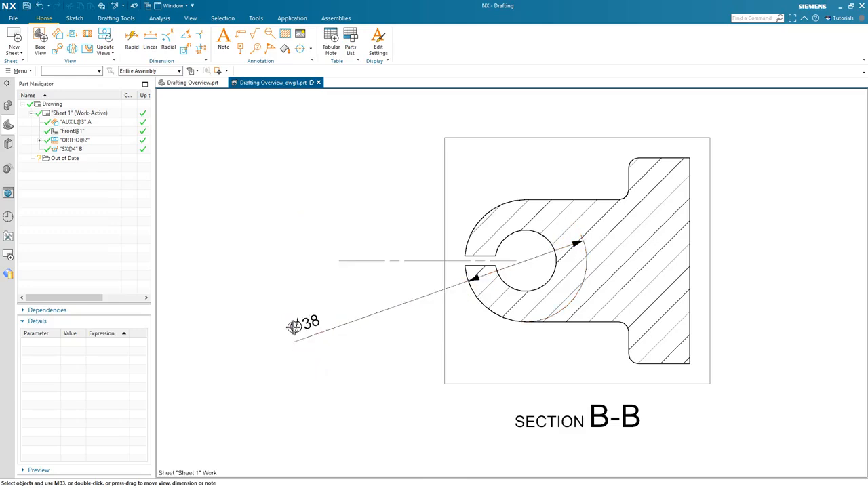
Add a diameter dimension for the slotted hole in section B-B, placed to the upper left of the view.
left_click(168, 40)
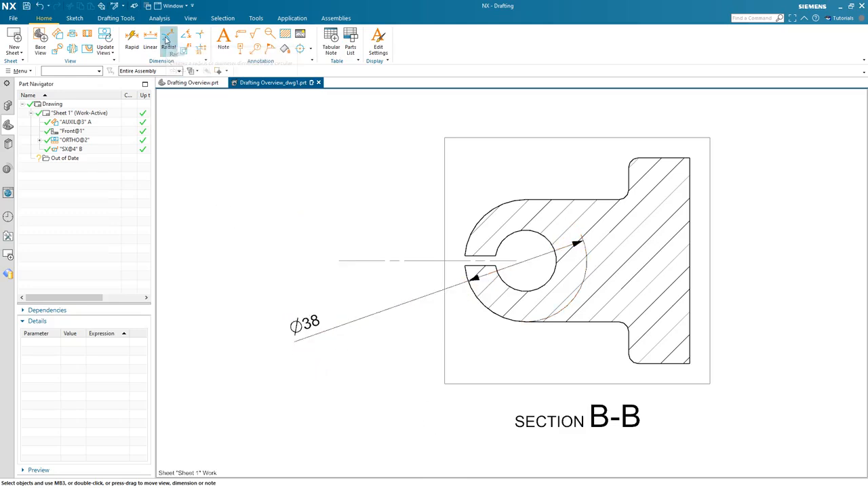
left_click(506, 237)
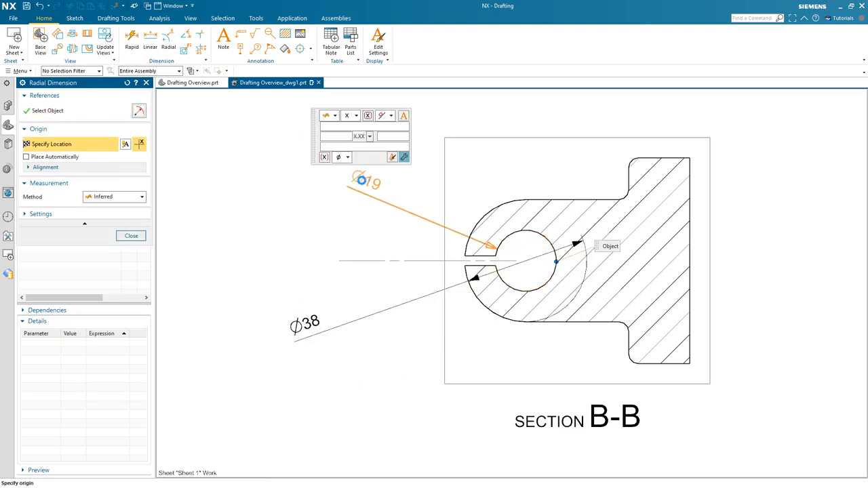
left_click(358, 180)
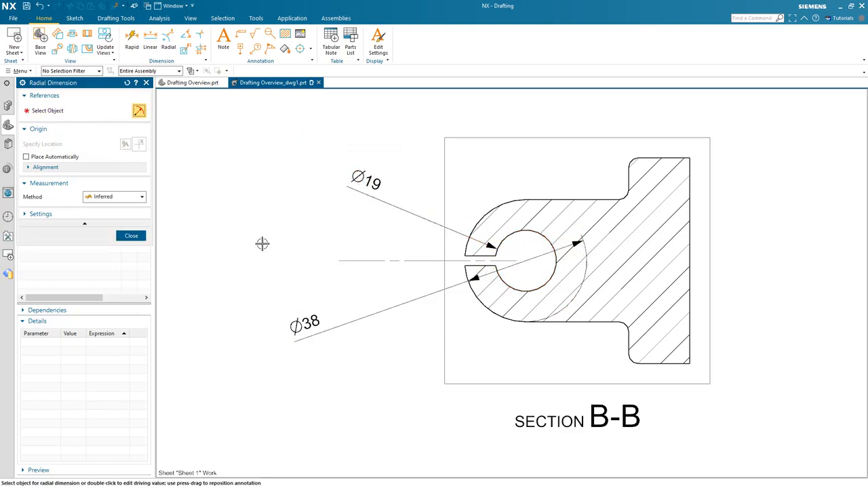
left_click(135, 237)
scroll(358, 379, "down", 5)
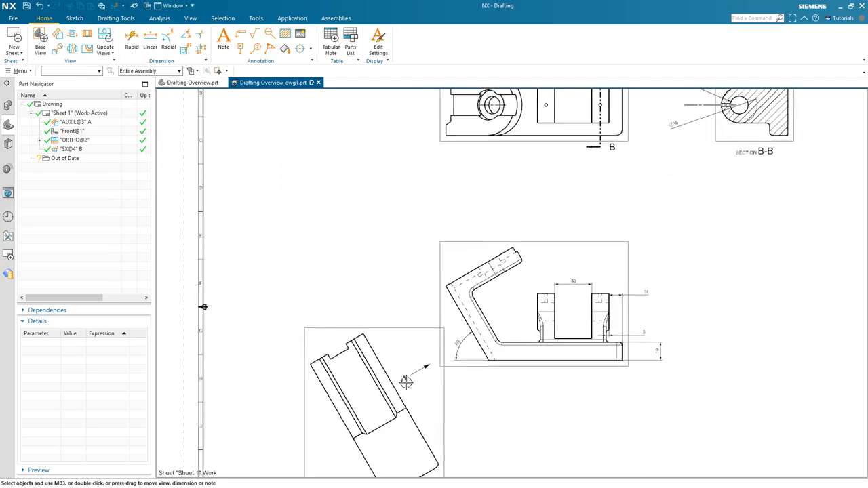
scroll(406, 381, "down", 3)
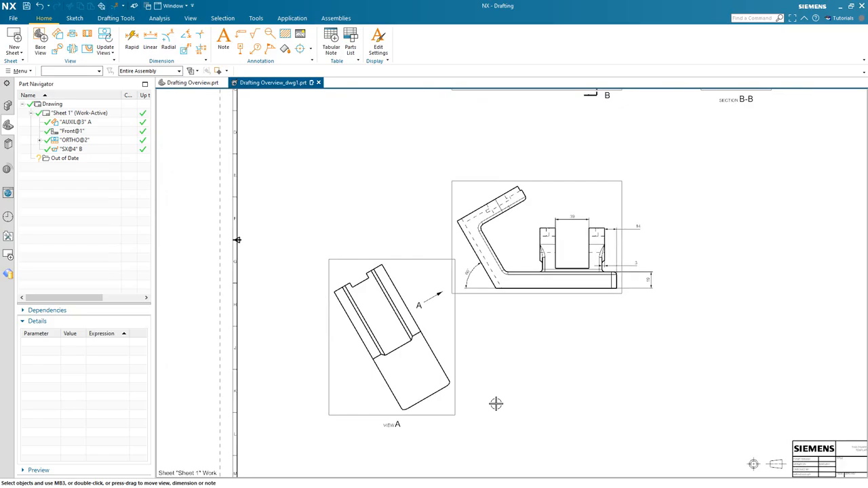